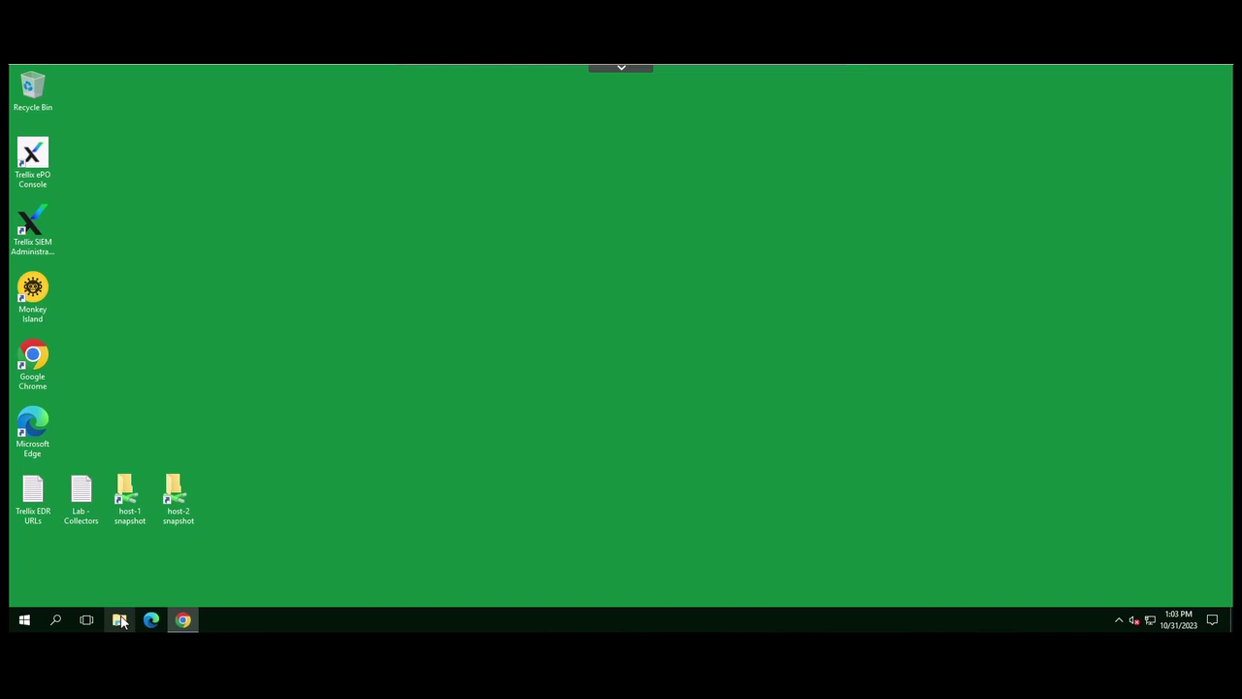
- Browse in File Explorer to C:\Program Files (x86)\McAfee\ePolicy Orchestrator\DB\Software\Current
left_click(119, 620)
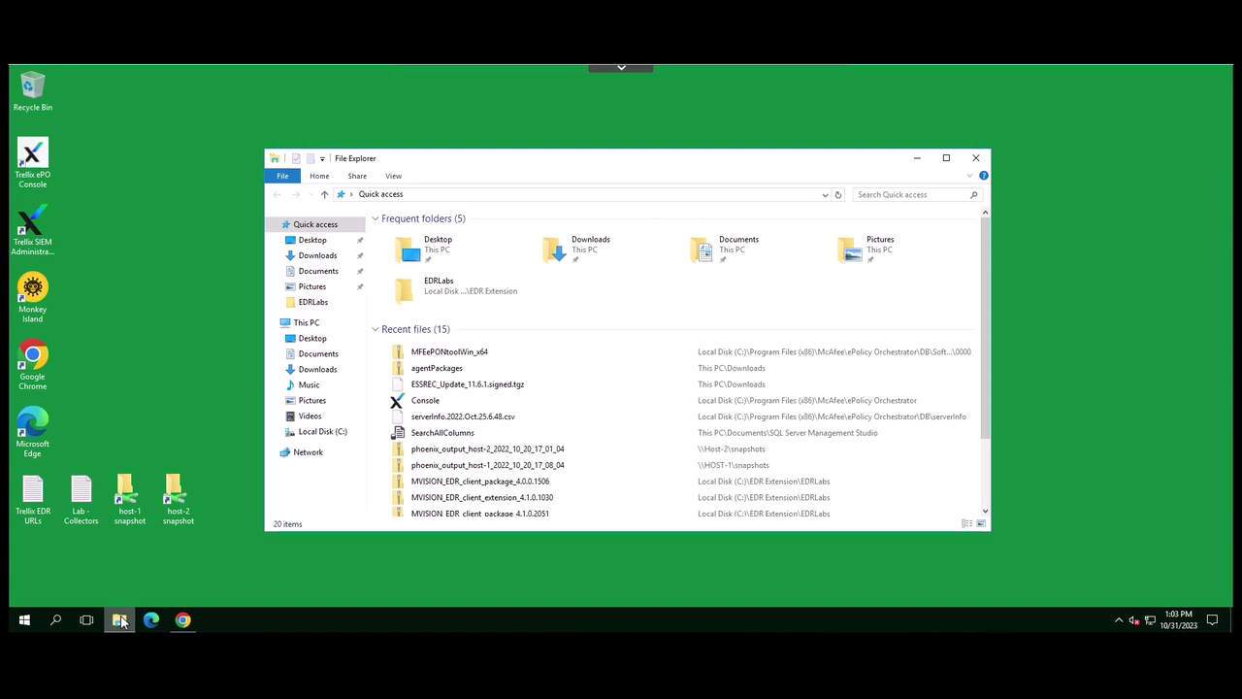
left_click(320, 431)
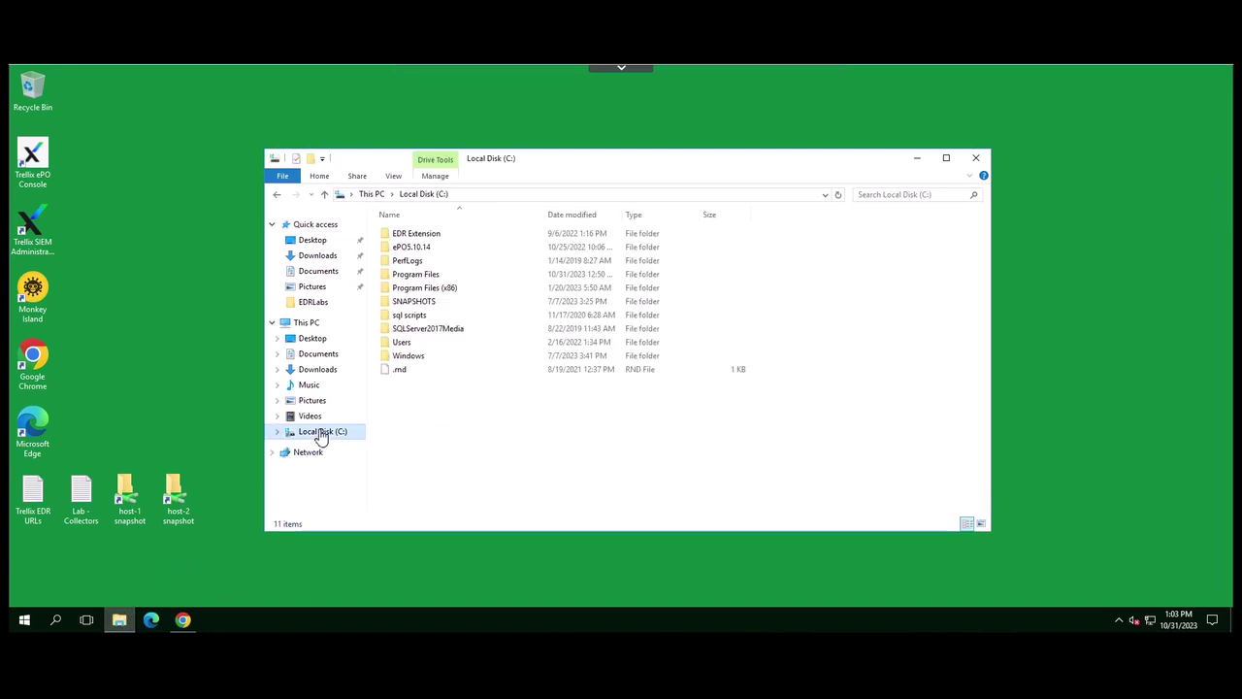
double_click(427, 288)
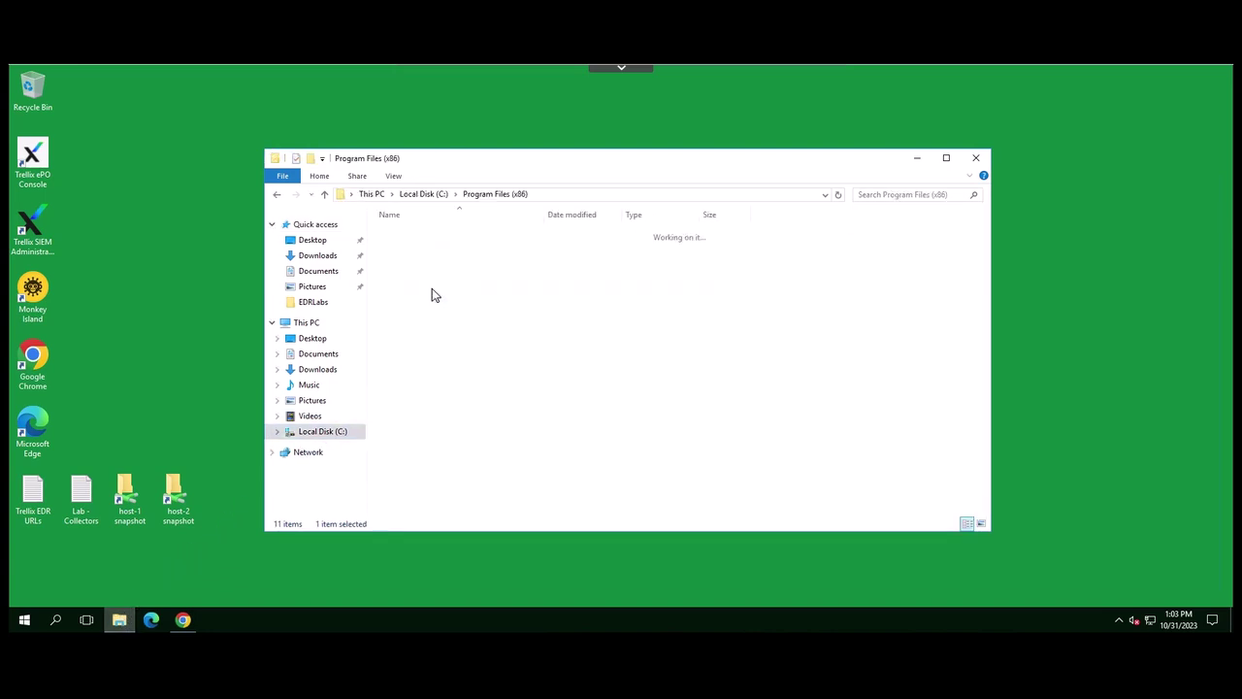
double_click(427, 276)
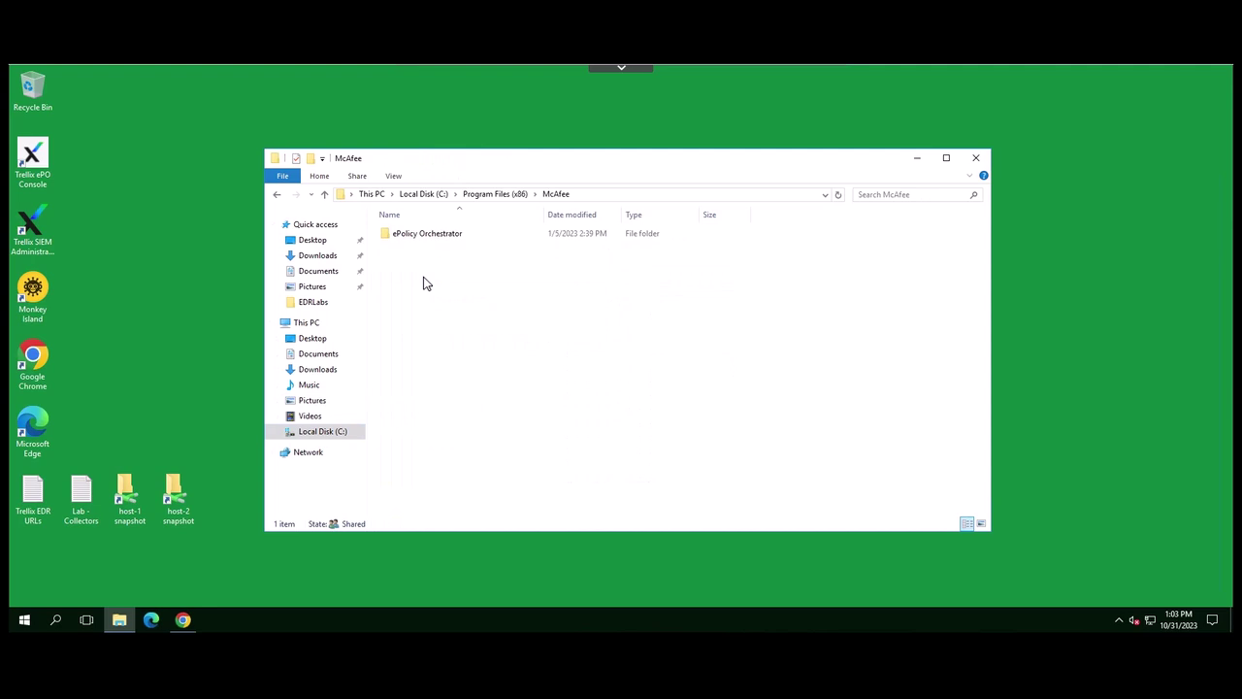
double_click(428, 237)
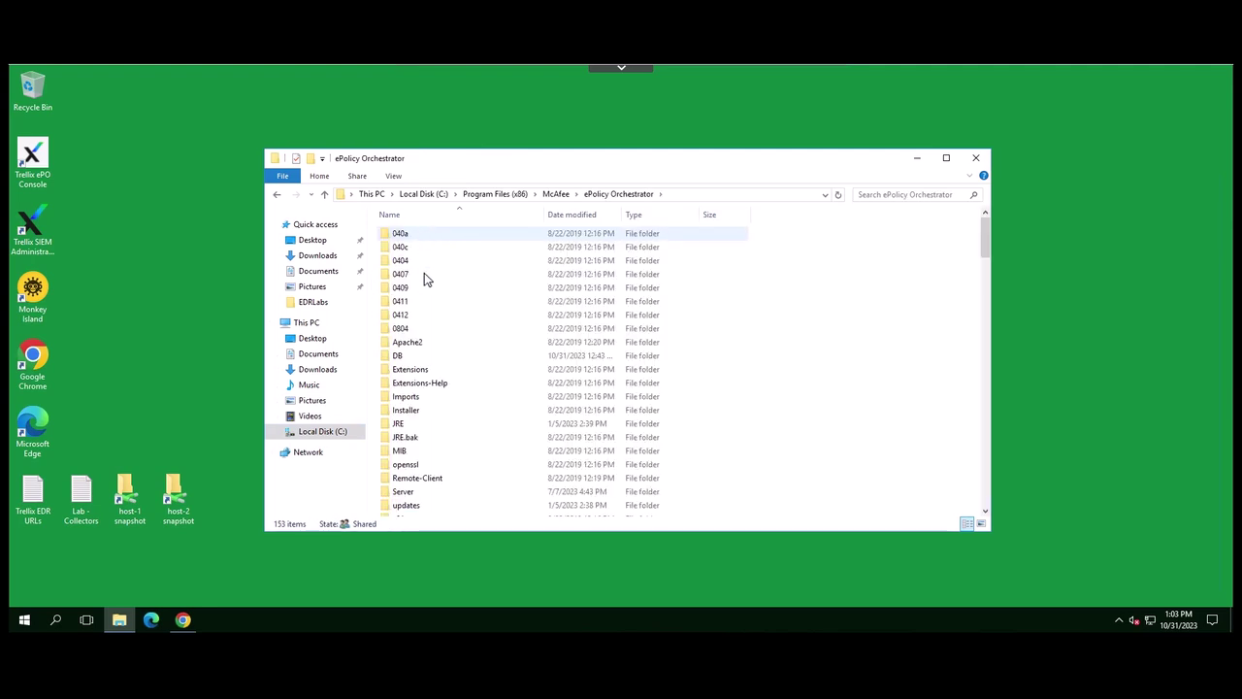
left_click(399, 357)
double_click(399, 358)
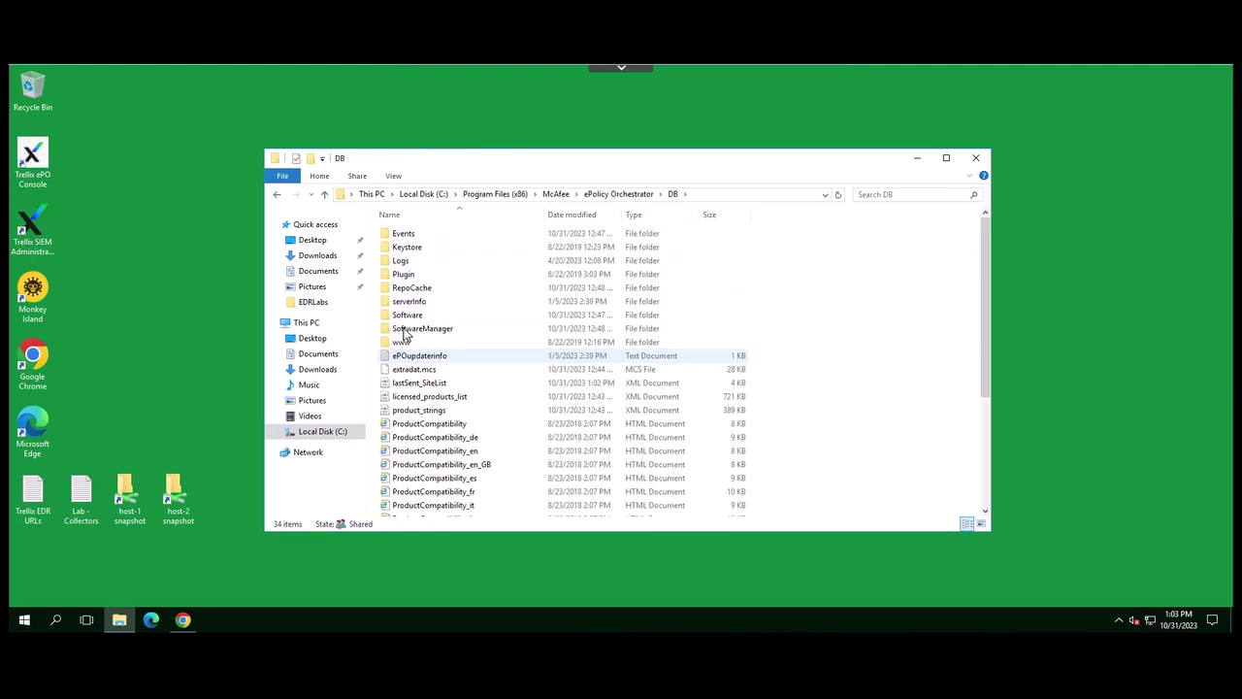
double_click(405, 316)
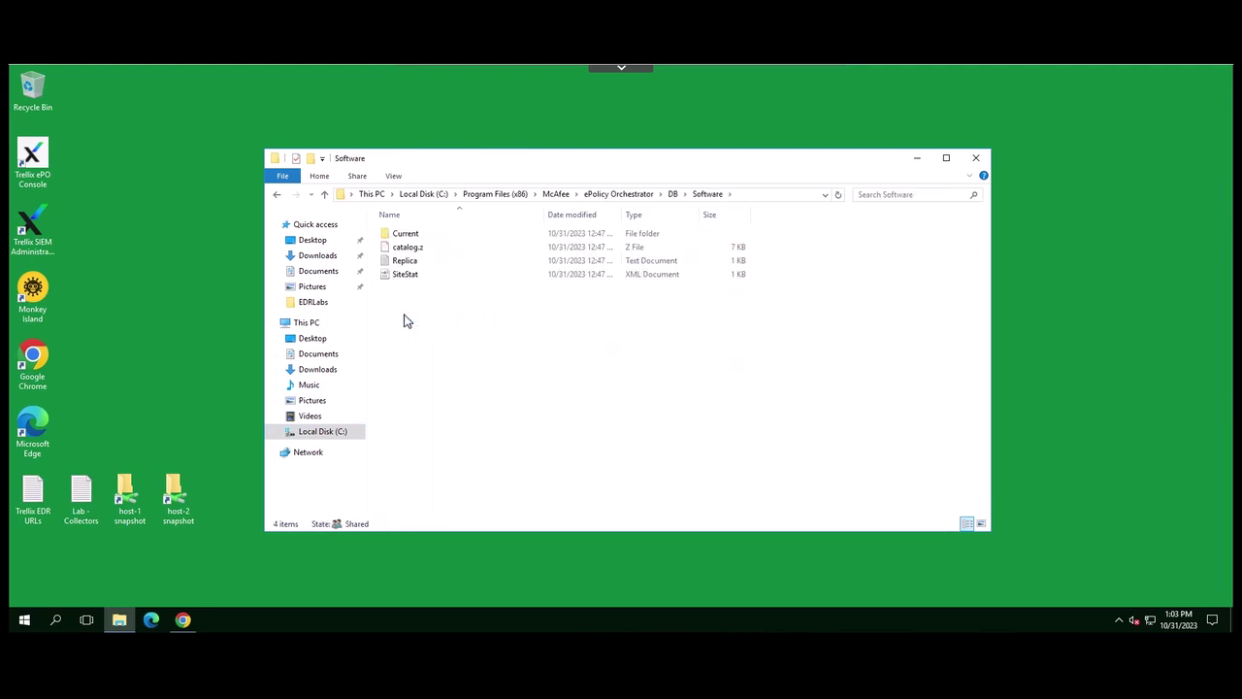
double_click(407, 237)
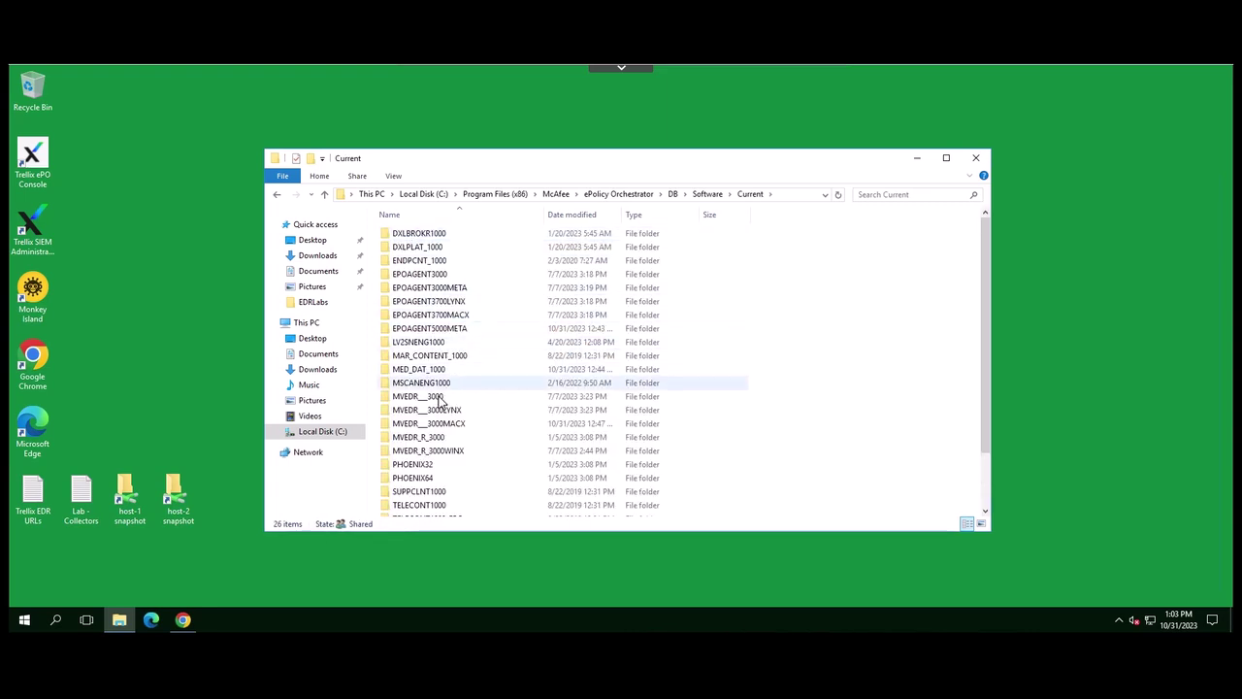
- Locate the MVEDRSetup_x64 installer in the MVEDR___3000\Install\0000 folder, then close the file window
left_click(440, 398)
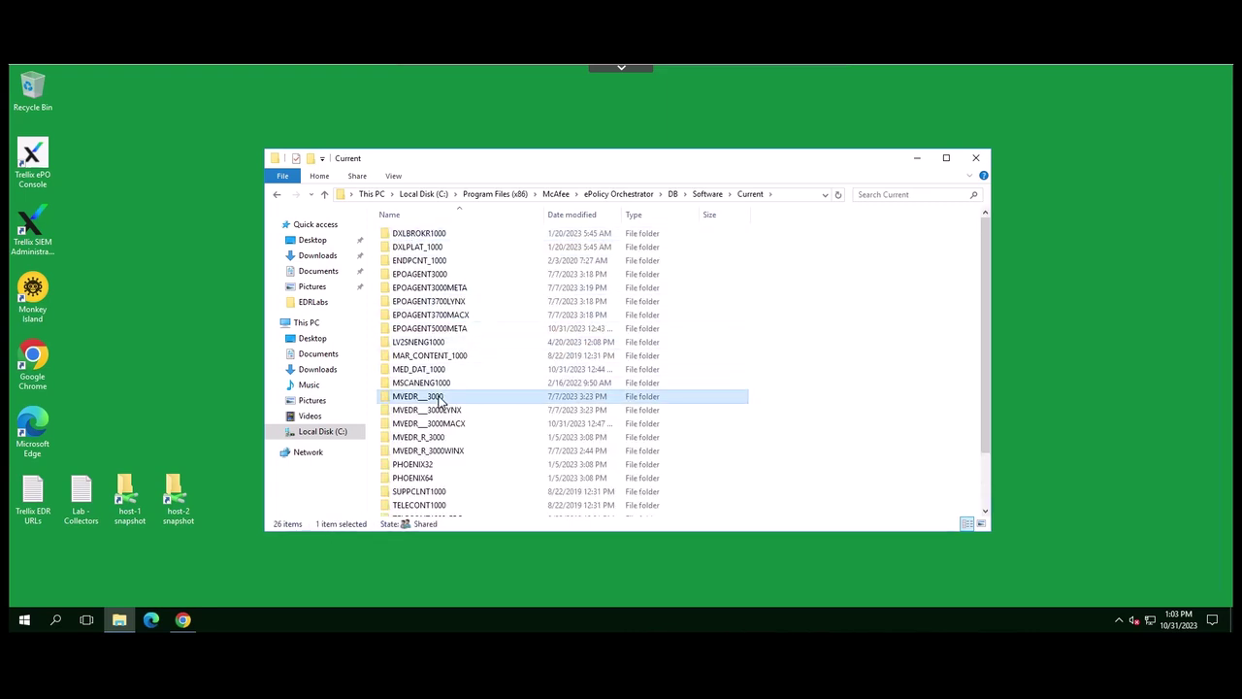
double_click(440, 398)
left_click(403, 237)
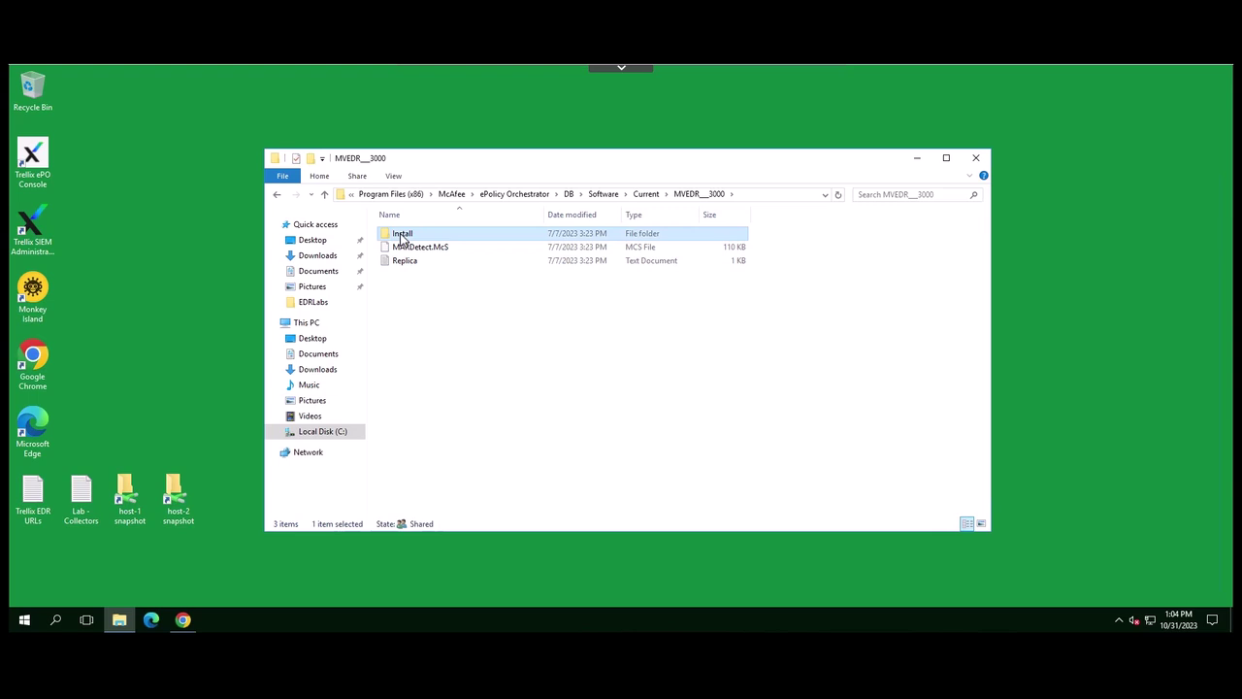
double_click(403, 239)
double_click(400, 239)
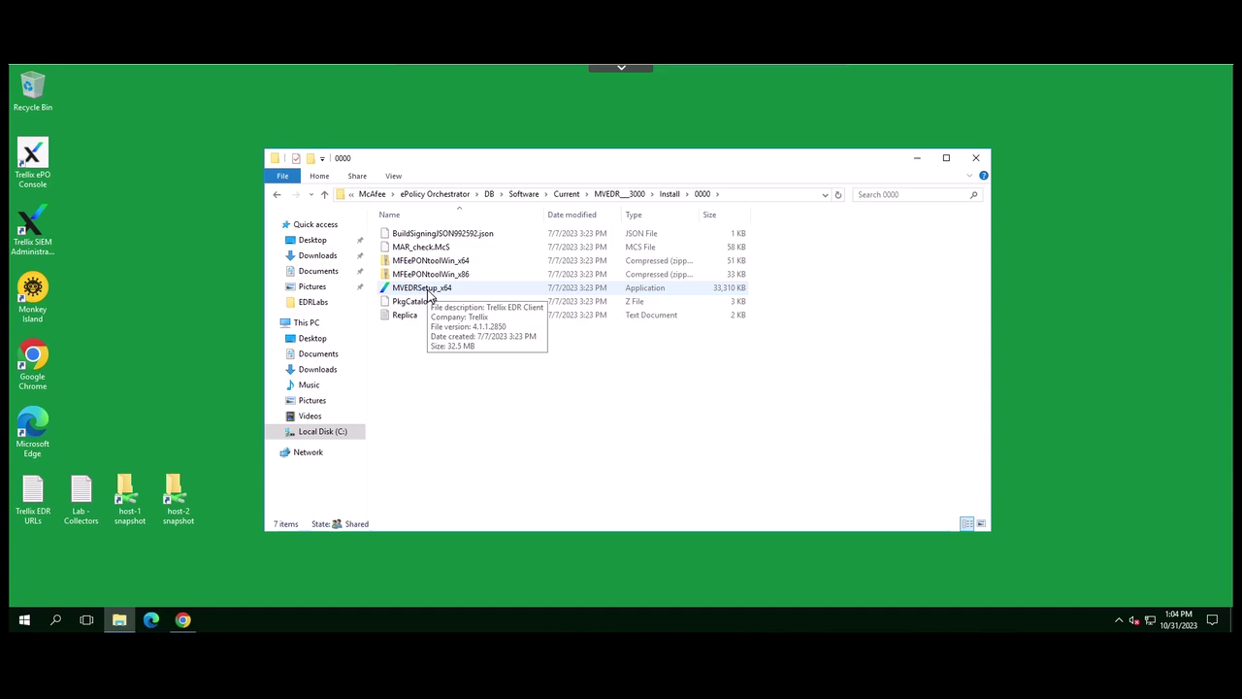
left_click(428, 291)
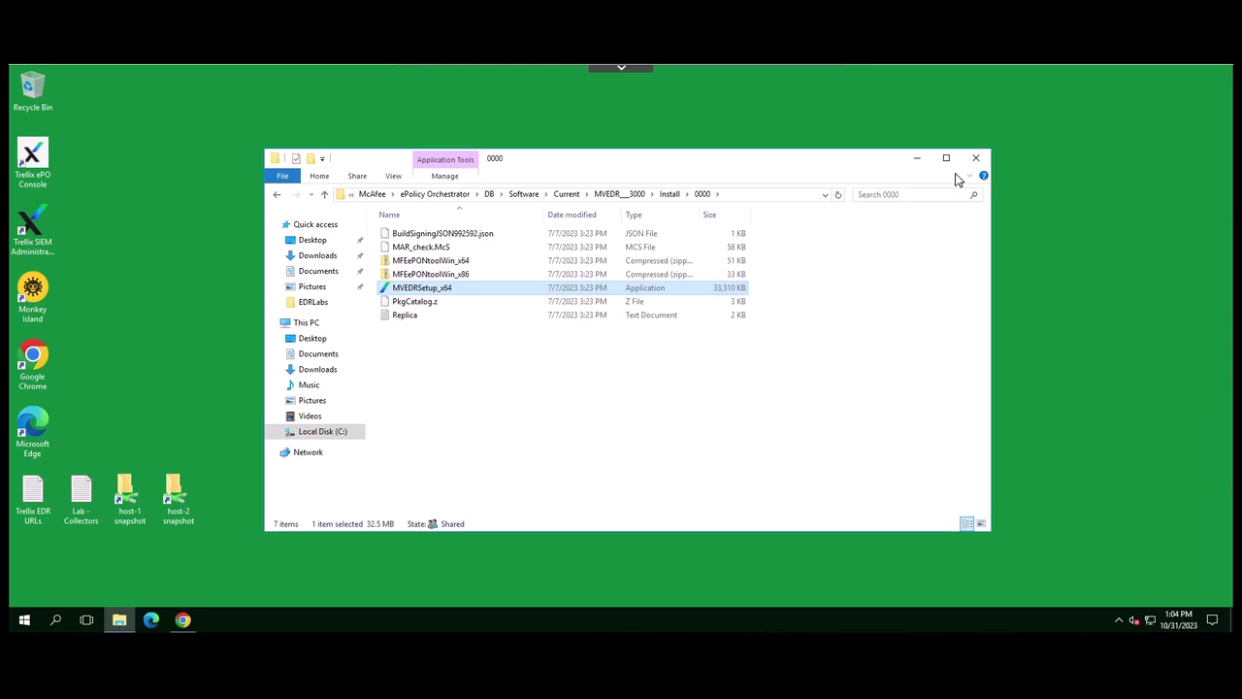
left_click(976, 159)
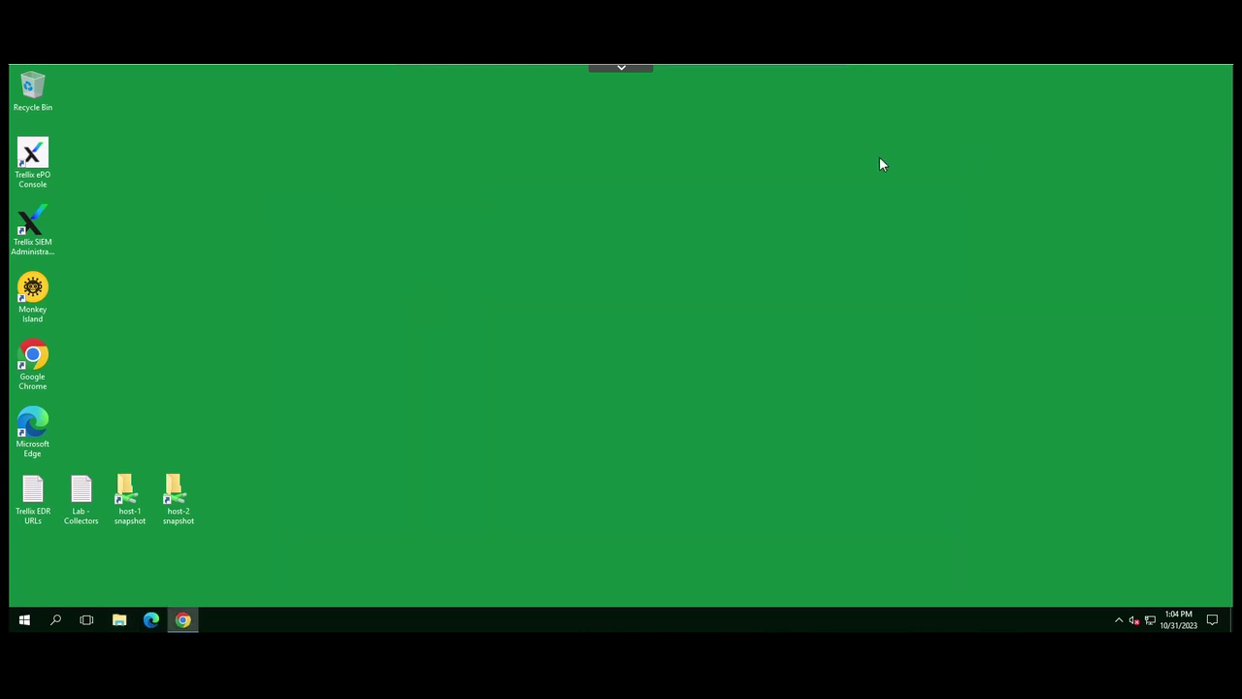
- Open the Trellix ePO Console and sign in as Admin with the account password
double_click(32, 167)
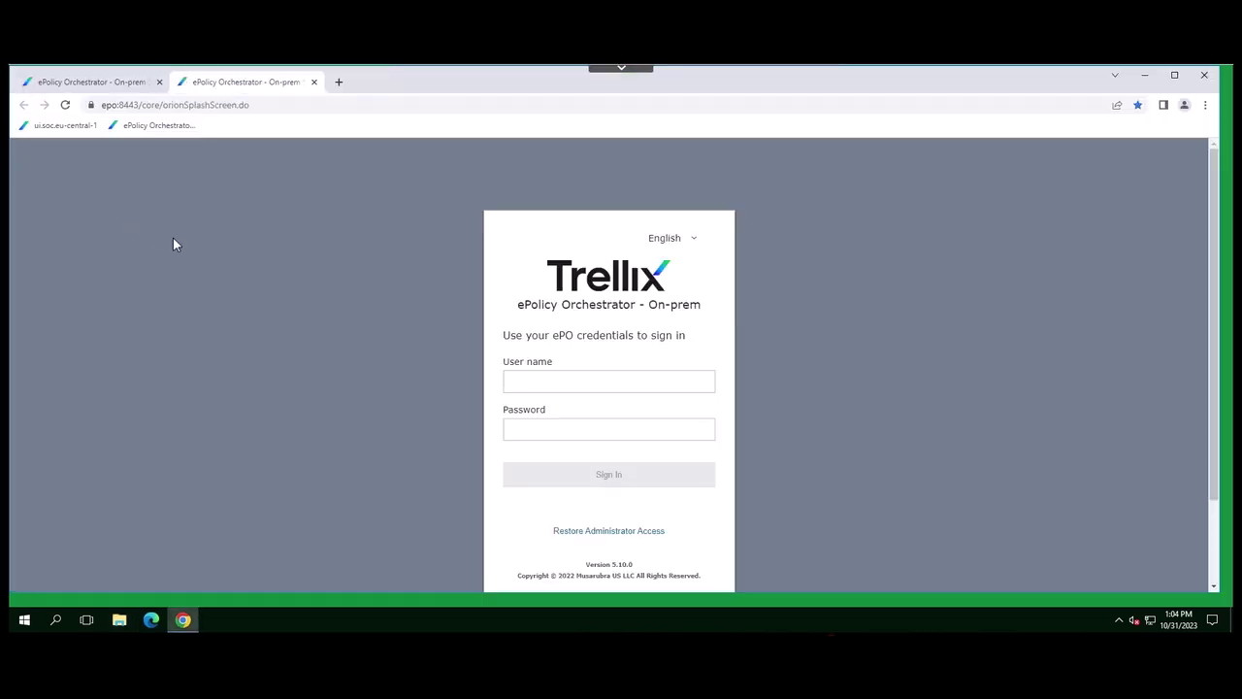
left_click(511, 384)
type("Admi•••••••••")
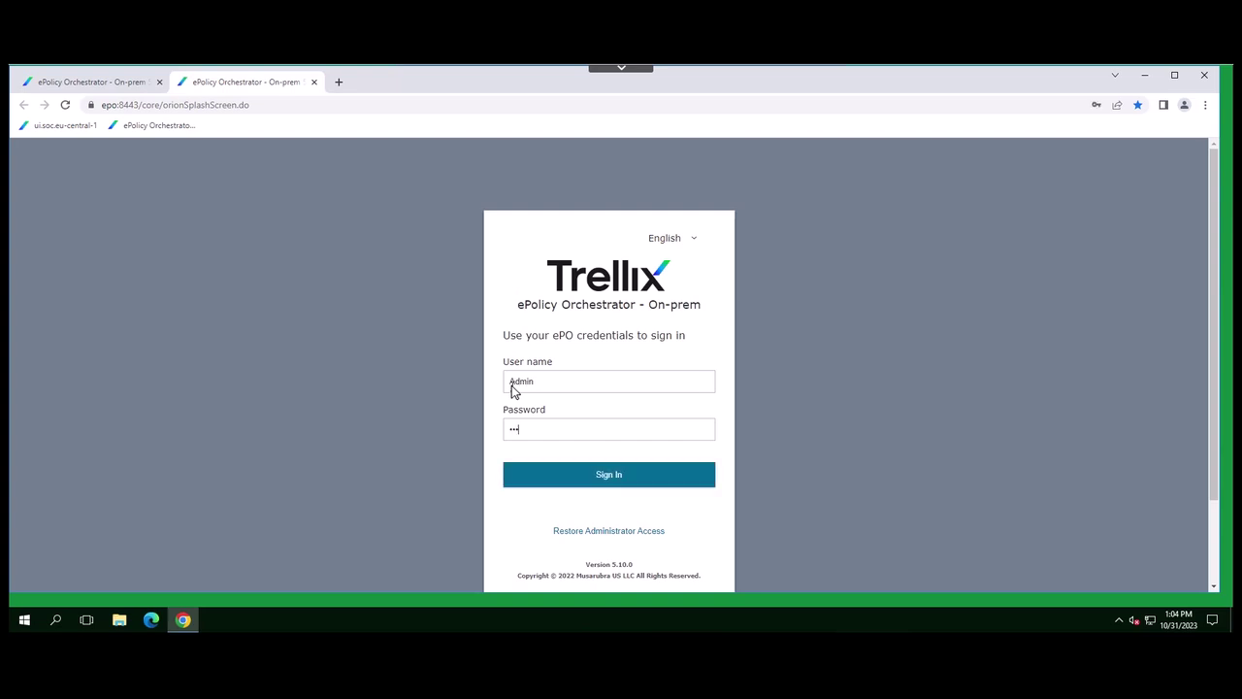
key("Return")
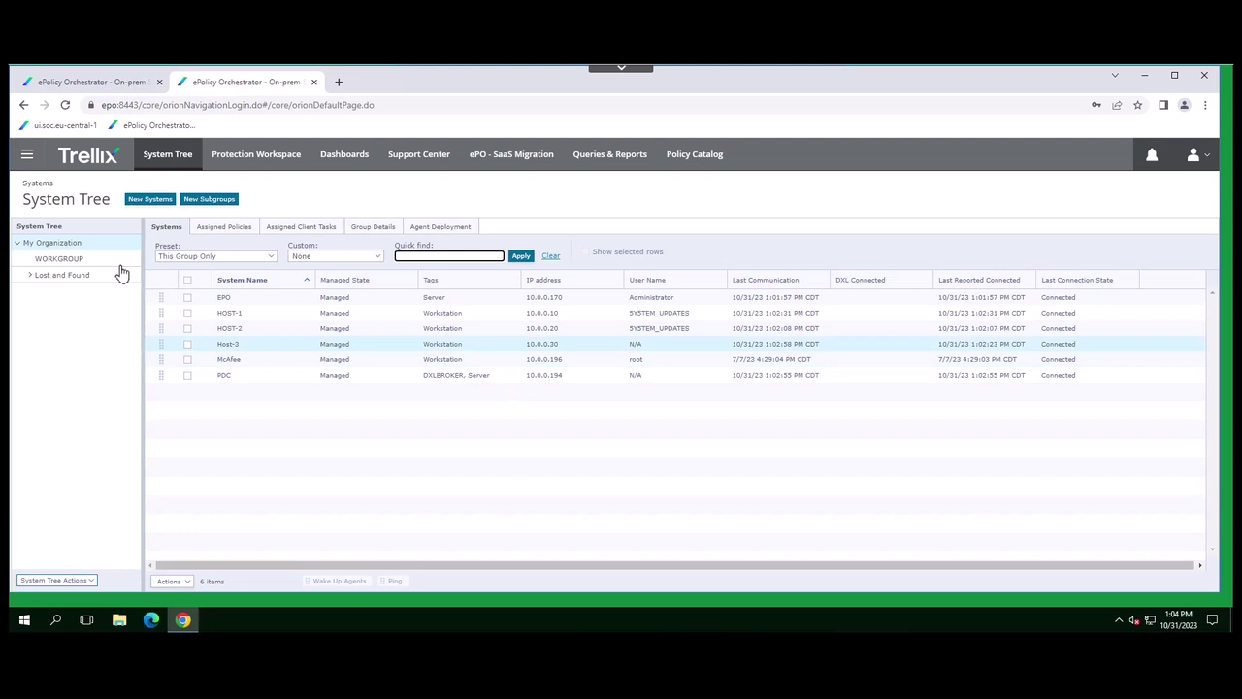
- Start a new Product Deployment task for Trellix Agent in the Client Task Catalog
left_click(31, 160)
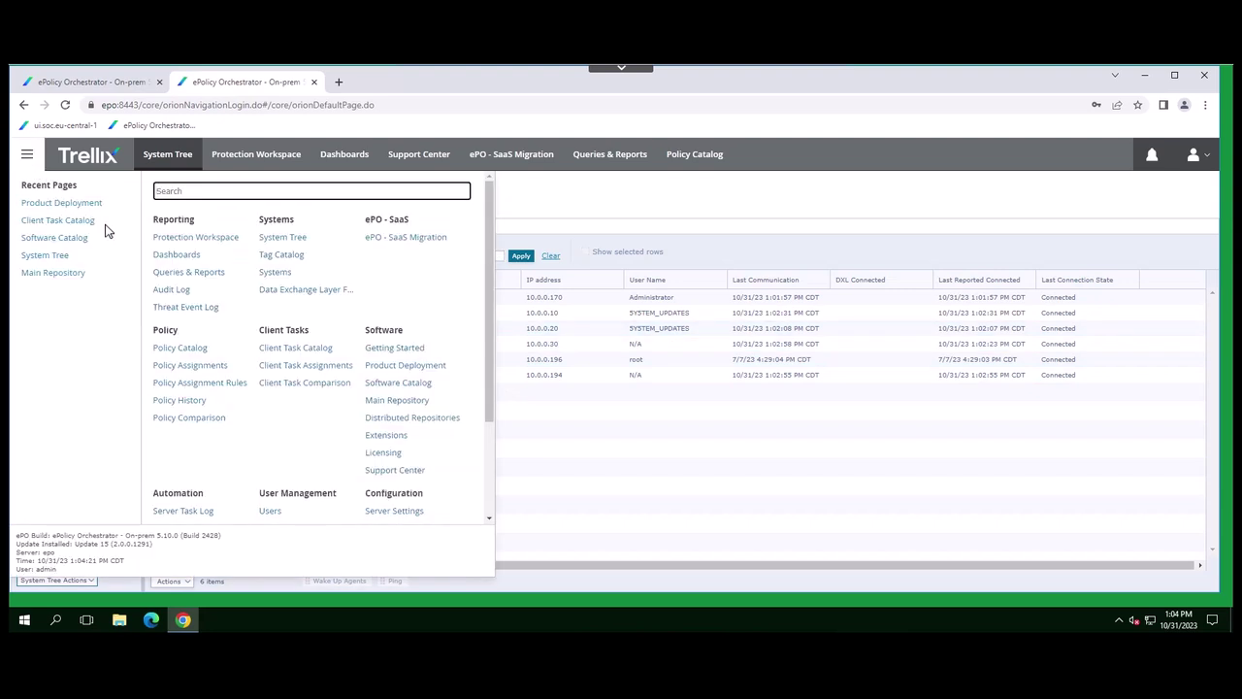
left_click(333, 350)
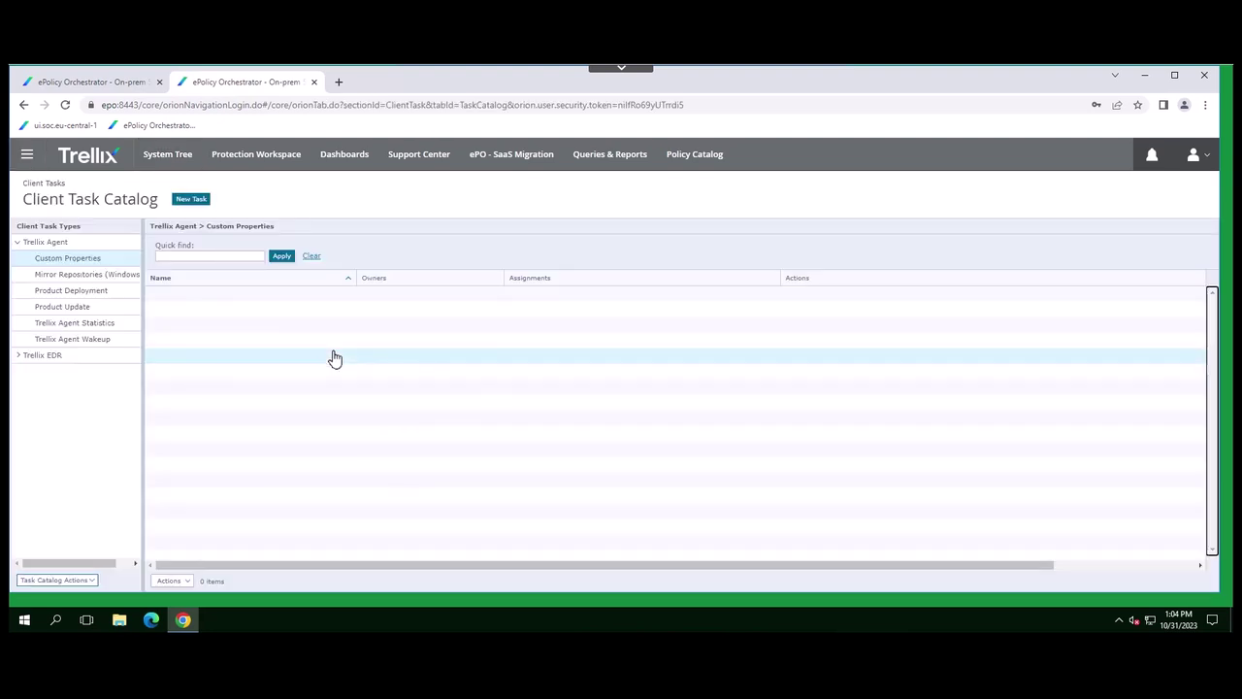
left_click(73, 291)
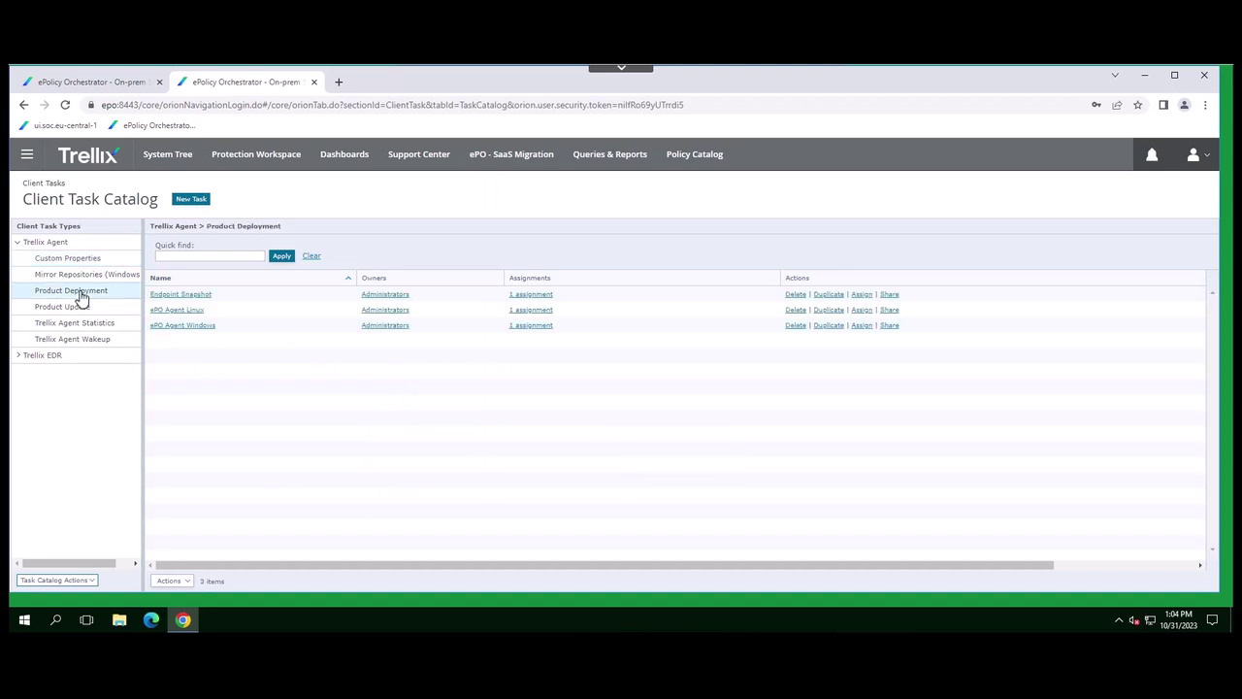
left_click(190, 199)
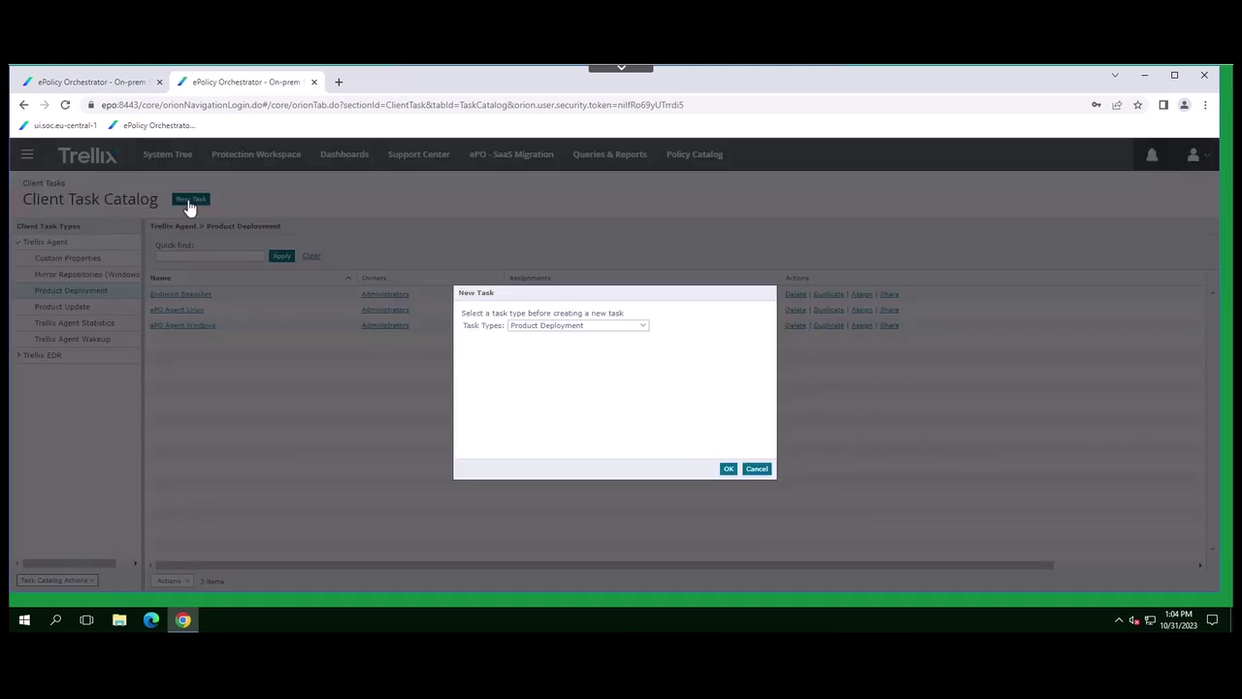
left_click(734, 469)
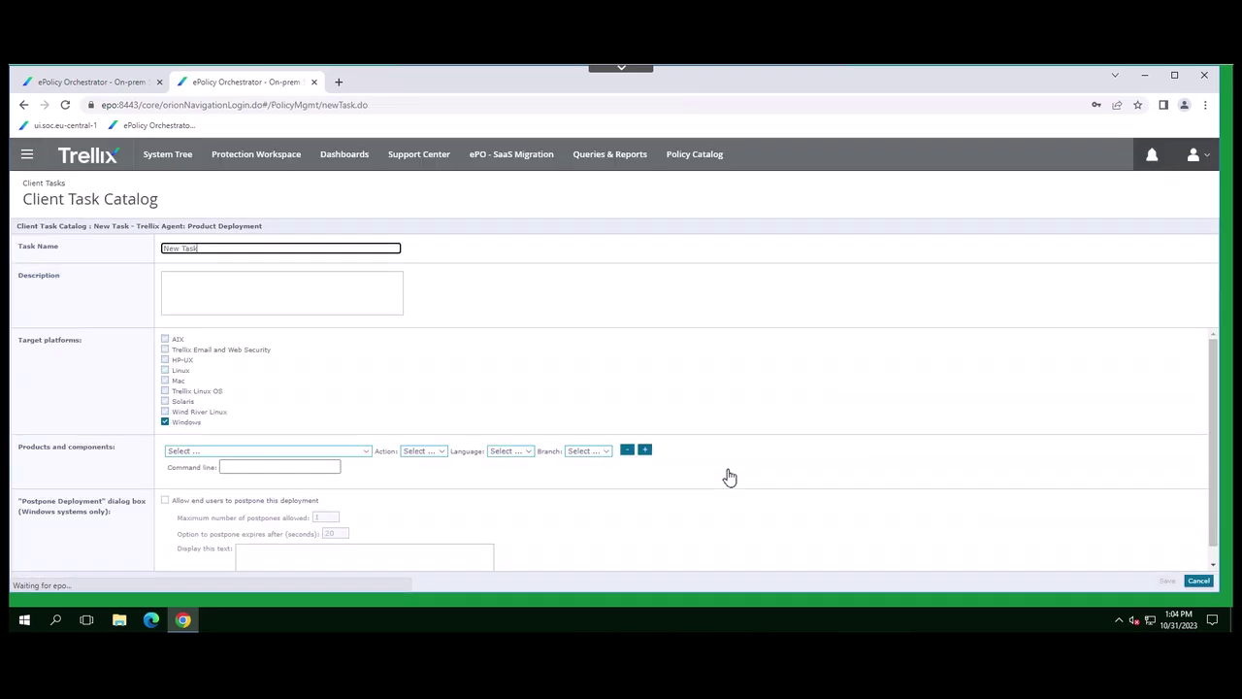
- Name the task "EDR Client Deployment" and describe it as "Deploy to entire org"
left_click_drag(225, 251, 159, 252)
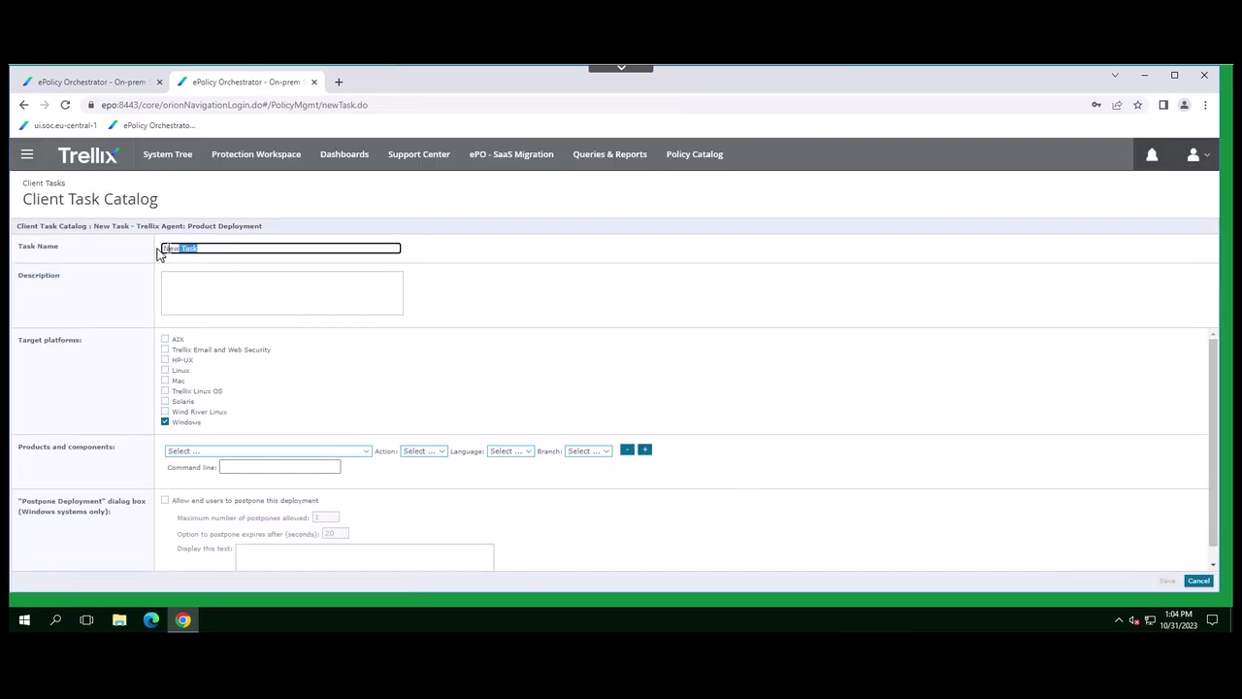
type("EDR Client Deployment")
left_click(182, 287)
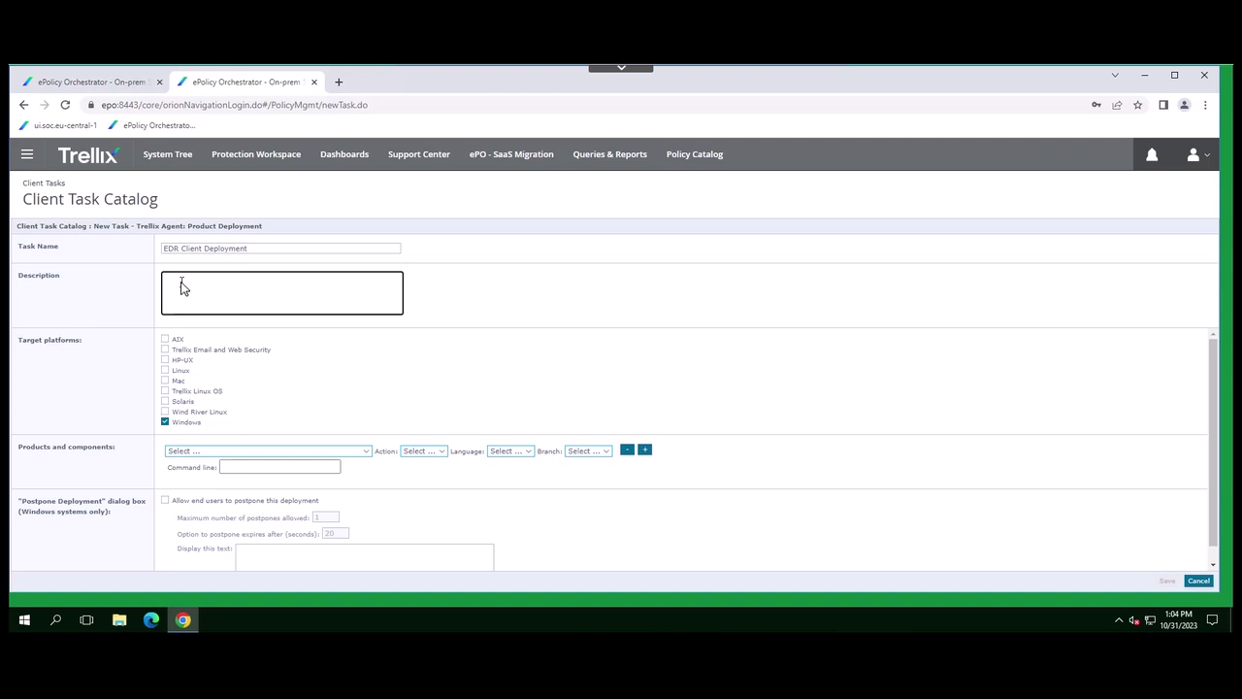
type("Deploy ")
type("to entire of")
type("g")
- Choose Trellix EDR Client for Windows 4.1.1.2850 as the product to install and save the task
left_click(367, 451)
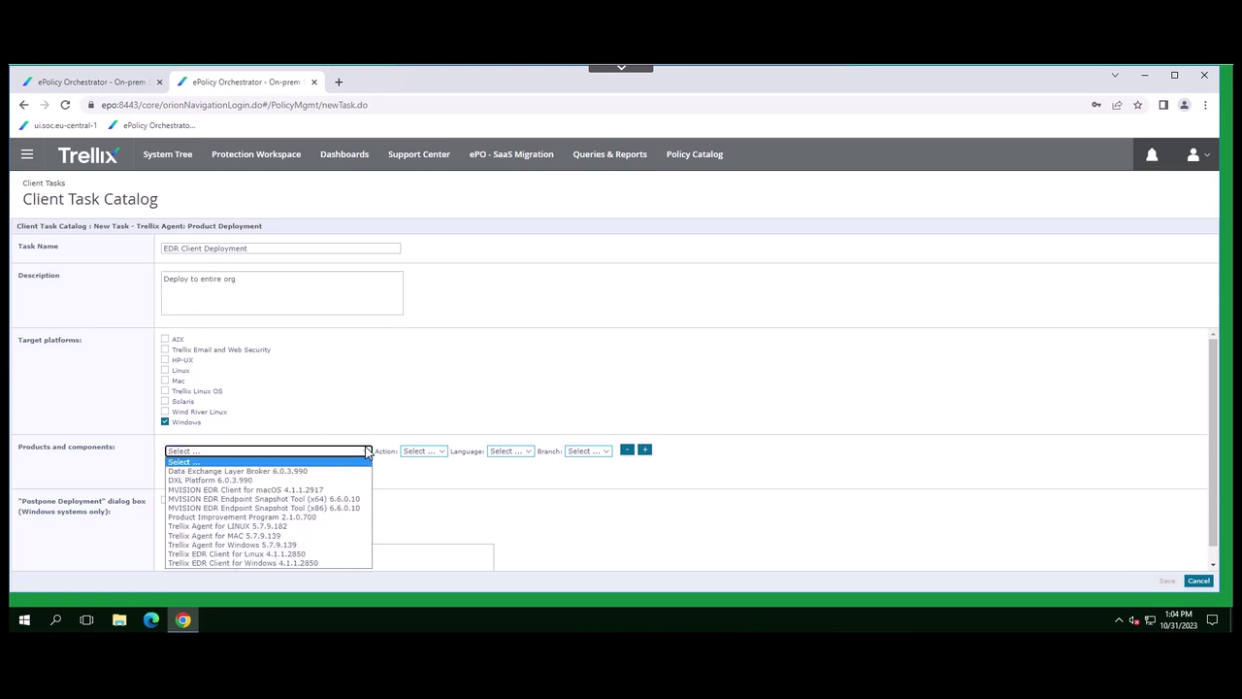
left_click(331, 562)
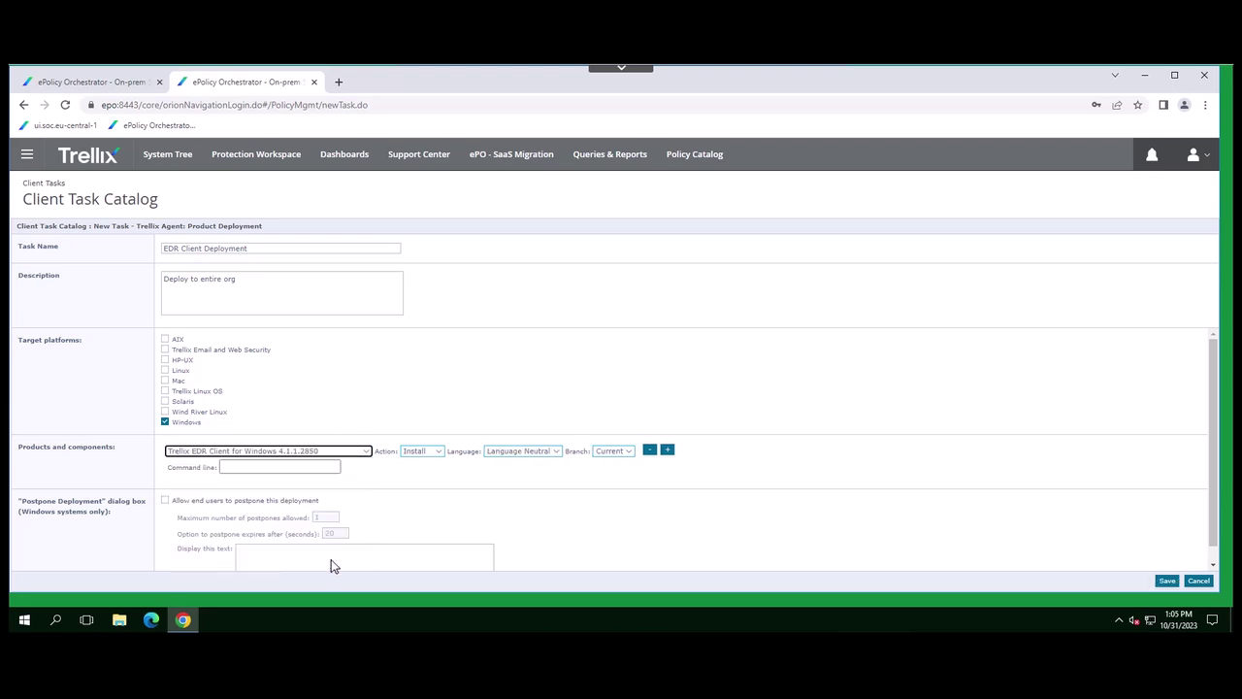
scroll(833, 526, "down", 1)
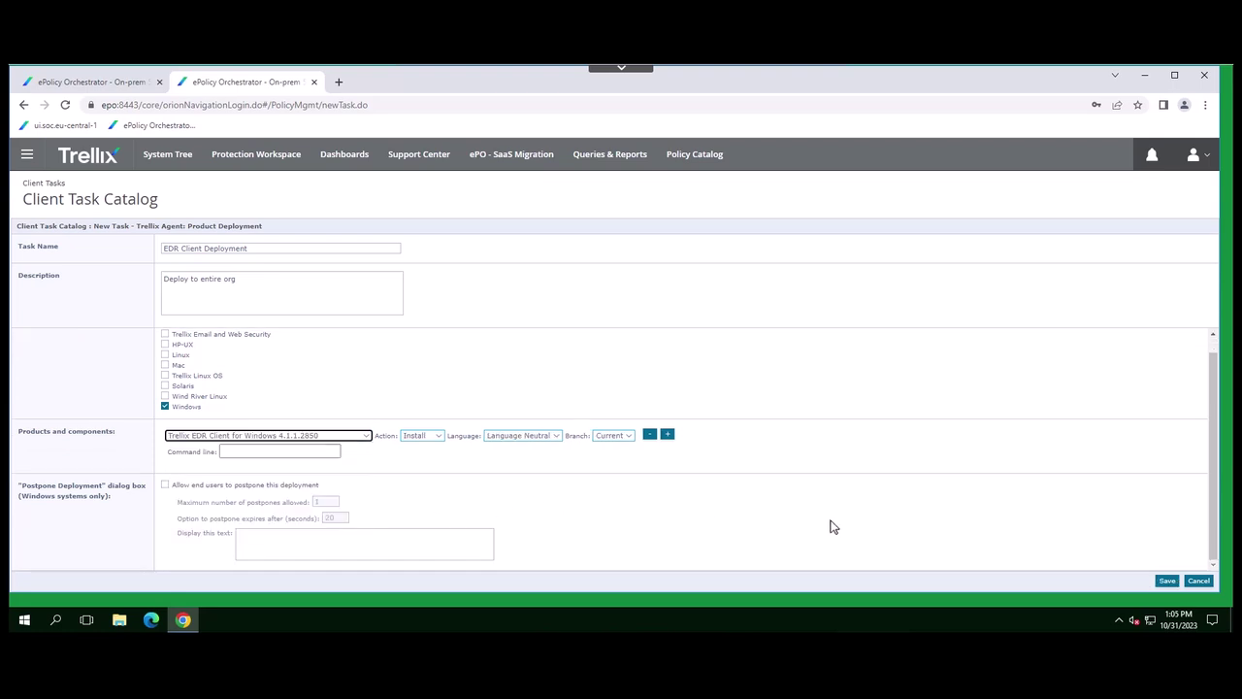
left_click(1168, 582)
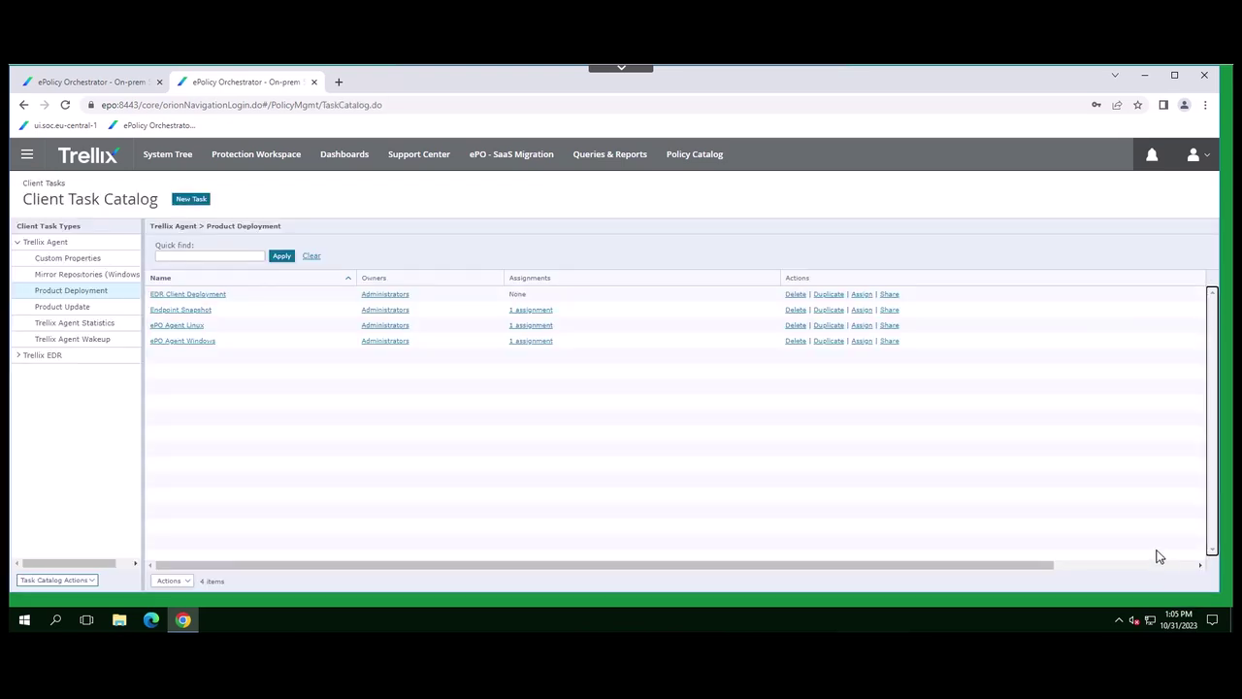
- Assign the EDR Client Deployment task to the My Organization group and save the assignment with its default settings
left_click(864, 294)
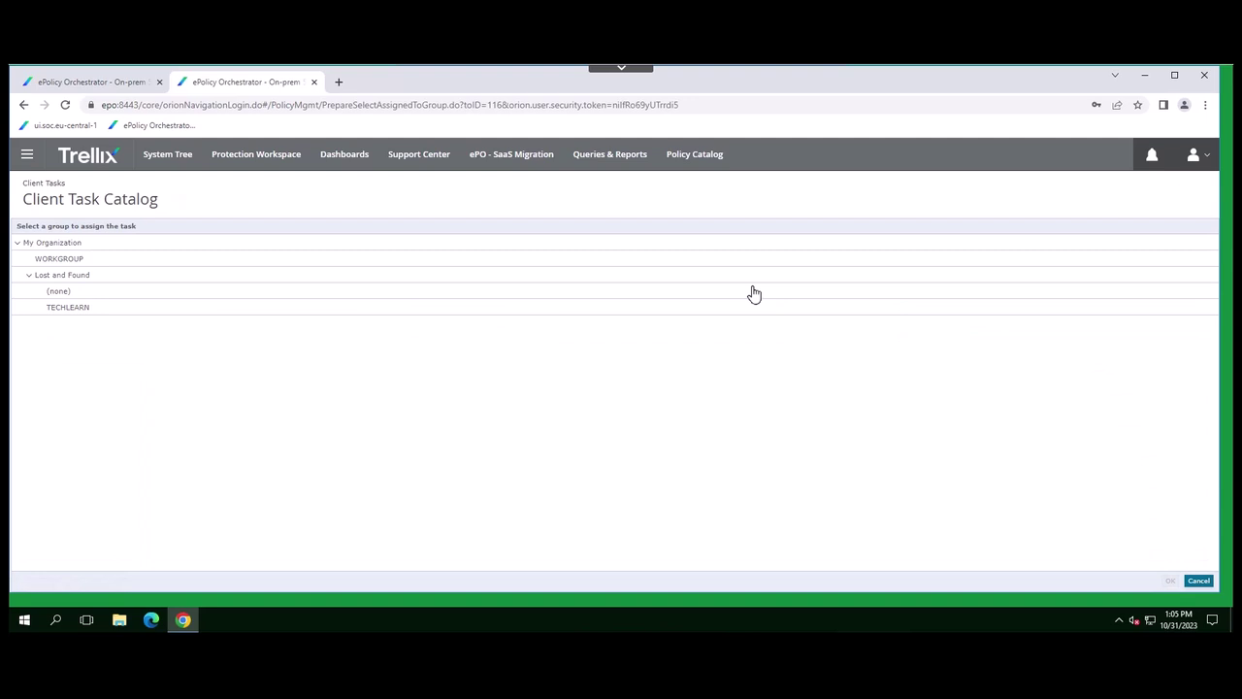
left_click(68, 246)
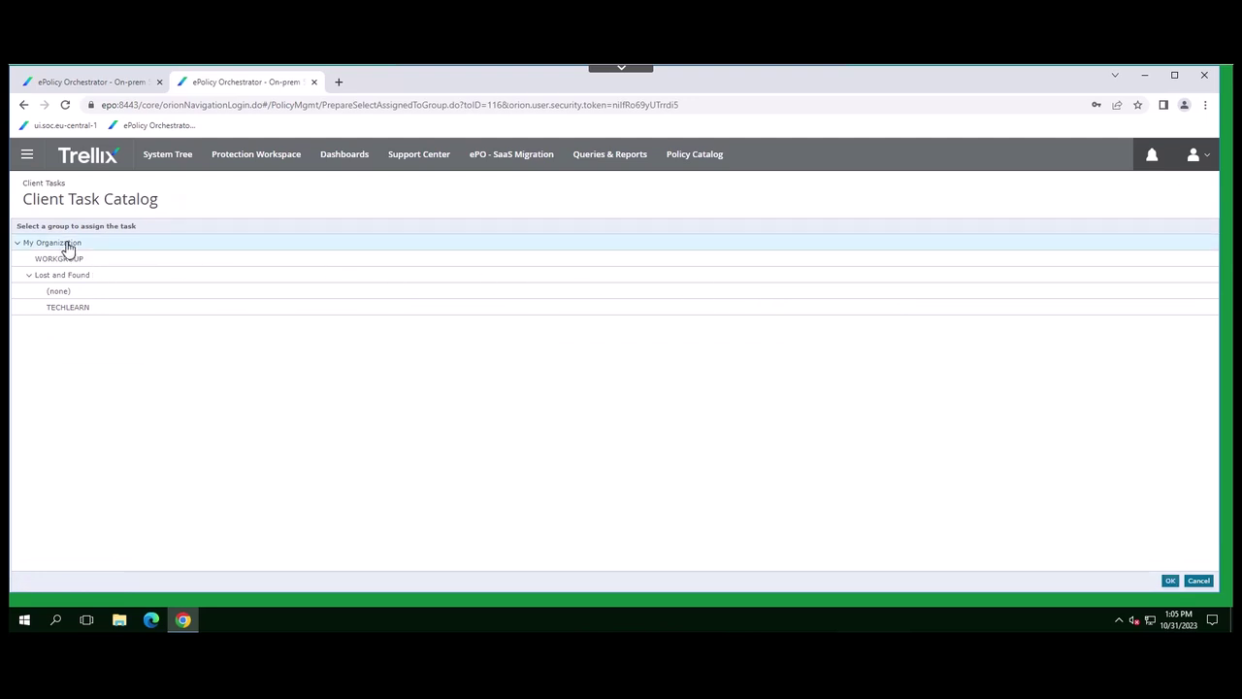
left_click(1171, 583)
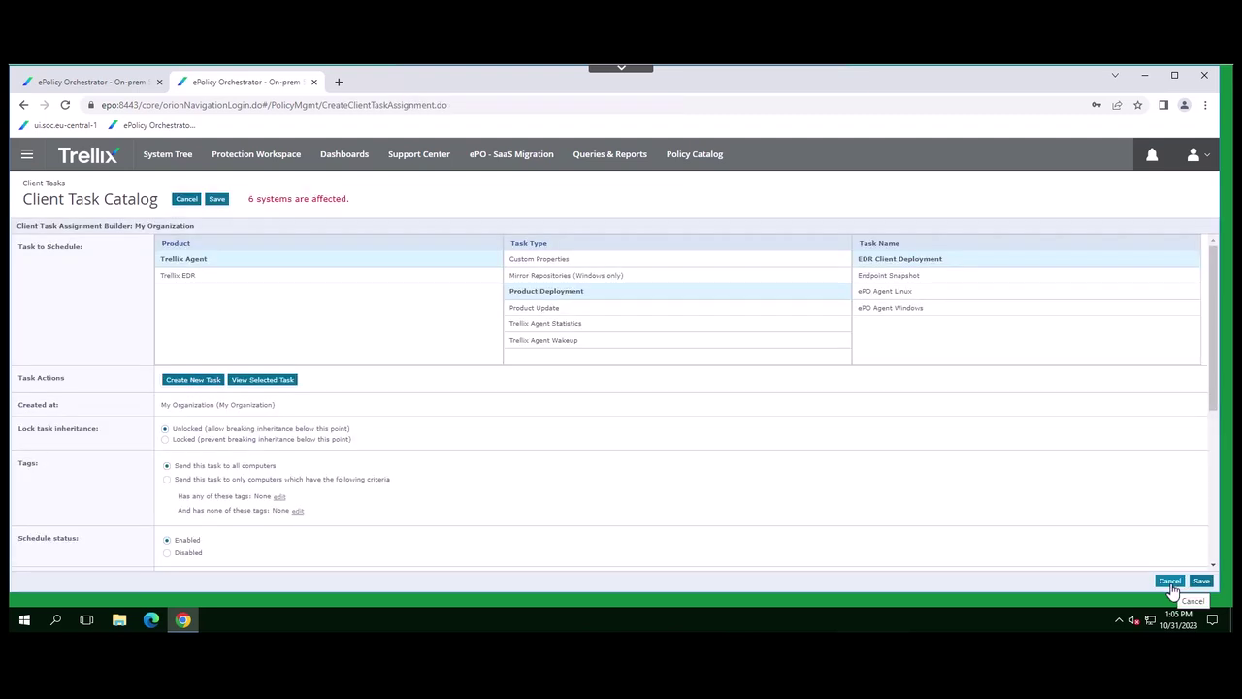
left_click(1201, 581)
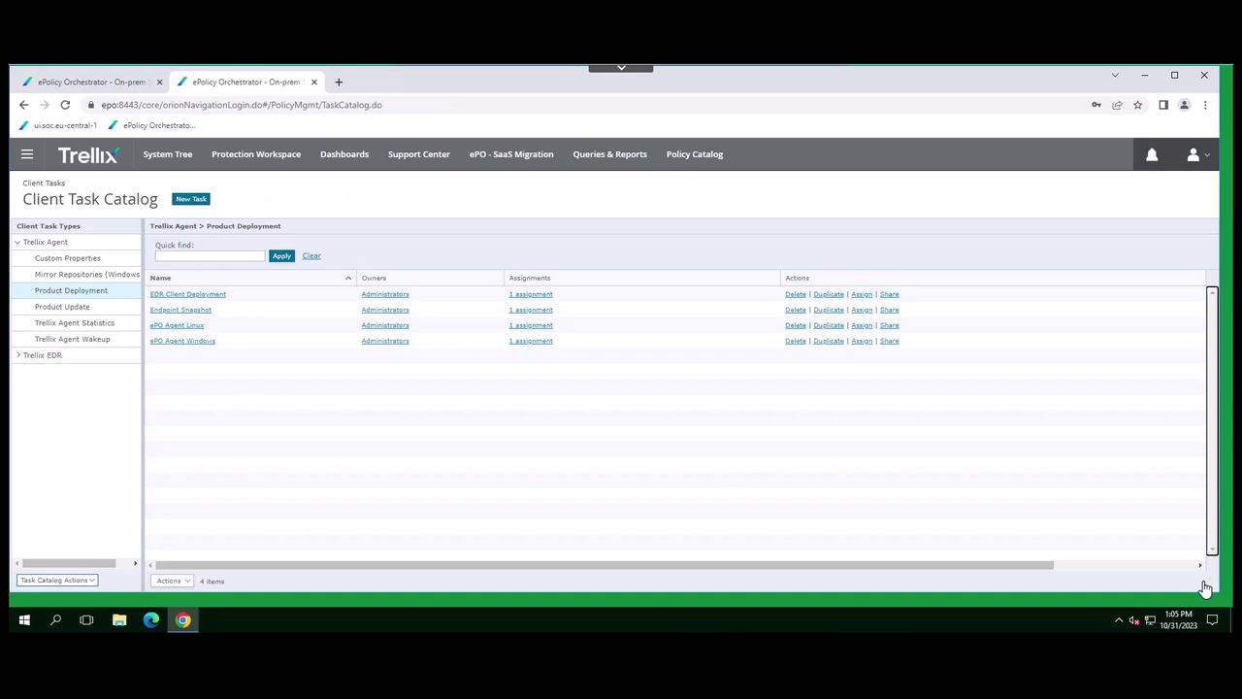
- Change the EDR Client Deployment assignment's schedule for My Organization to Run immediately and save it
left_click(163, 165)
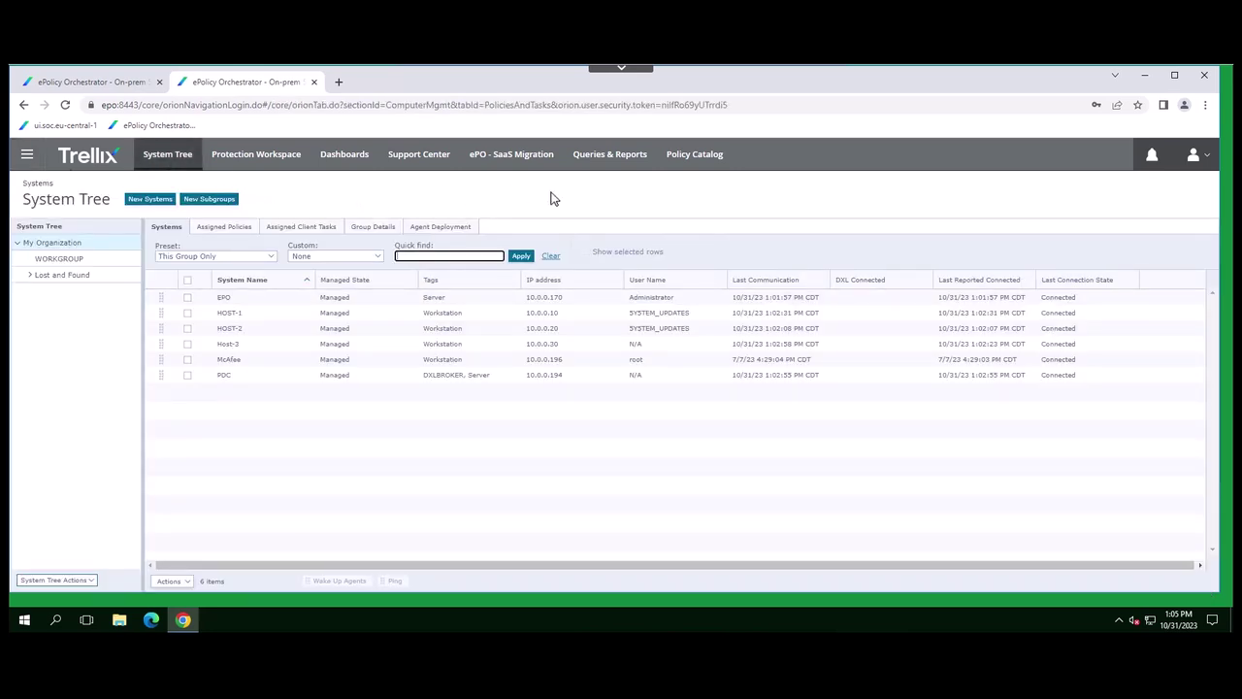
left_click(282, 231)
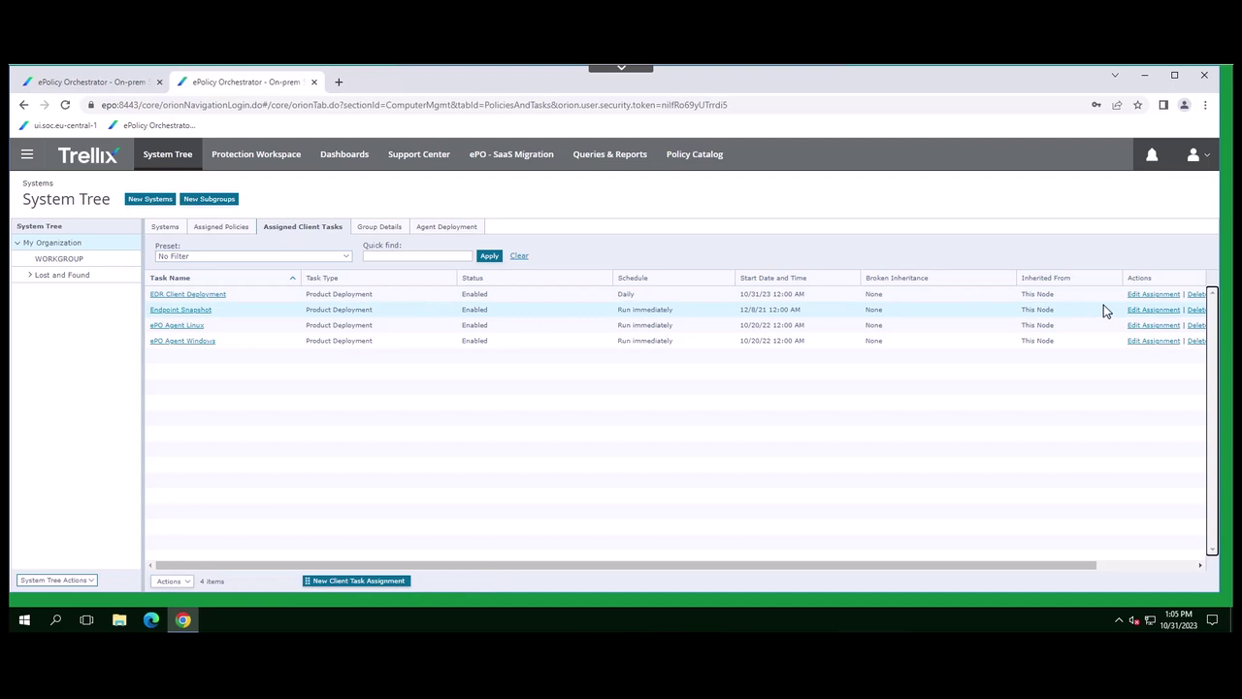
left_click(1150, 295)
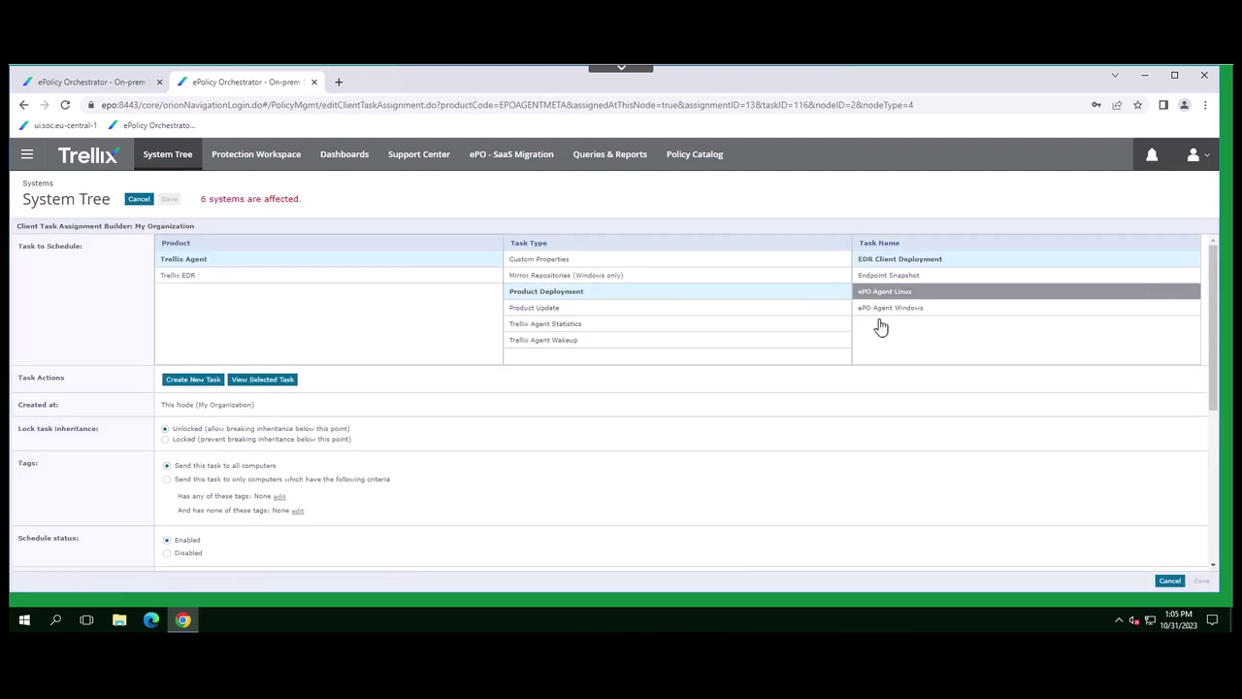
scroll(447, 437, "down", 4)
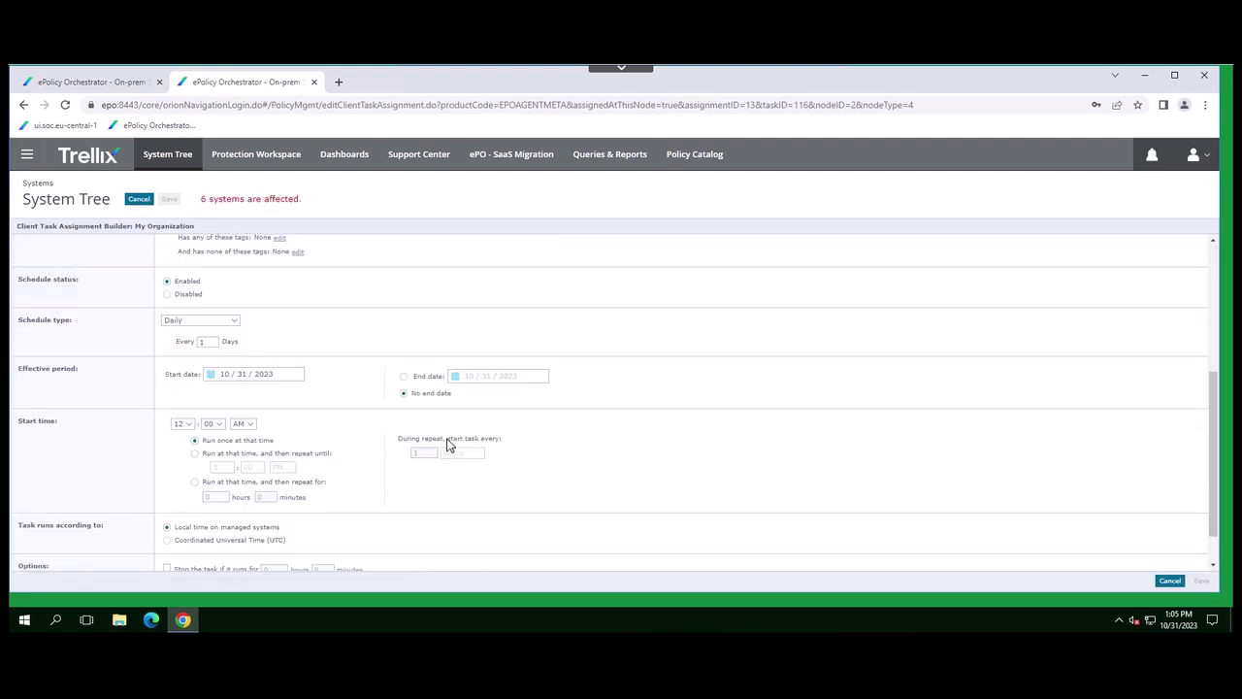
left_click(237, 274)
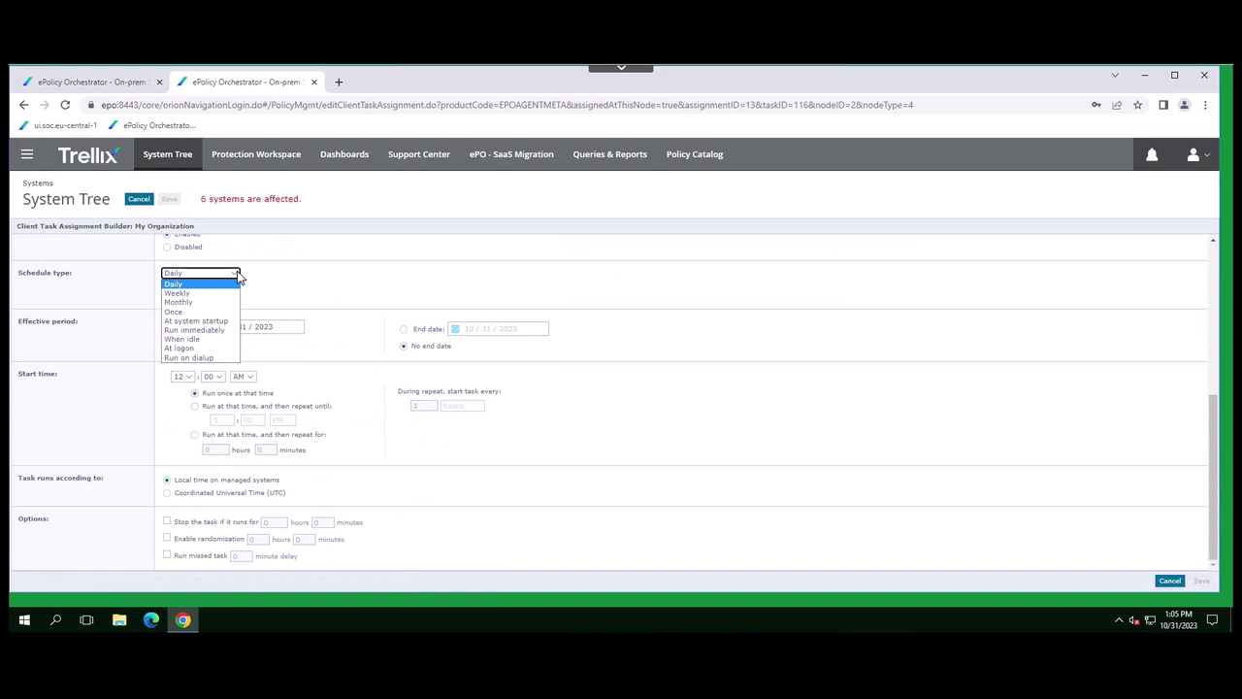
left_click(218, 331)
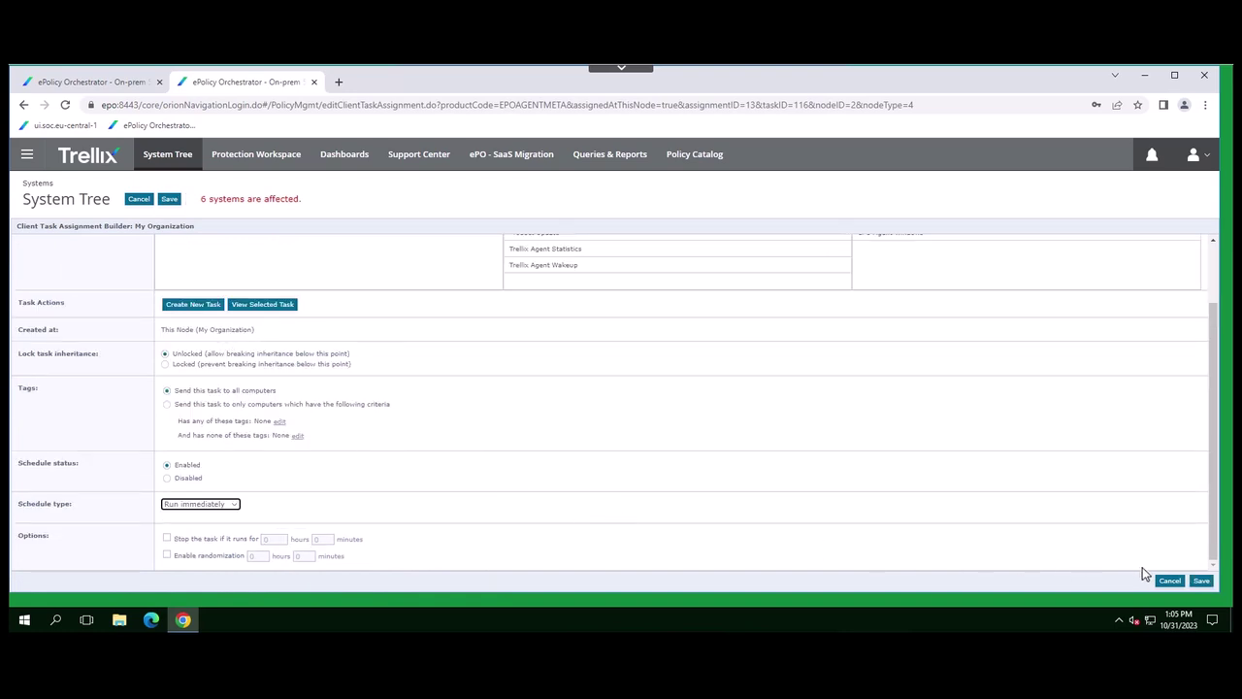
left_click(1201, 582)
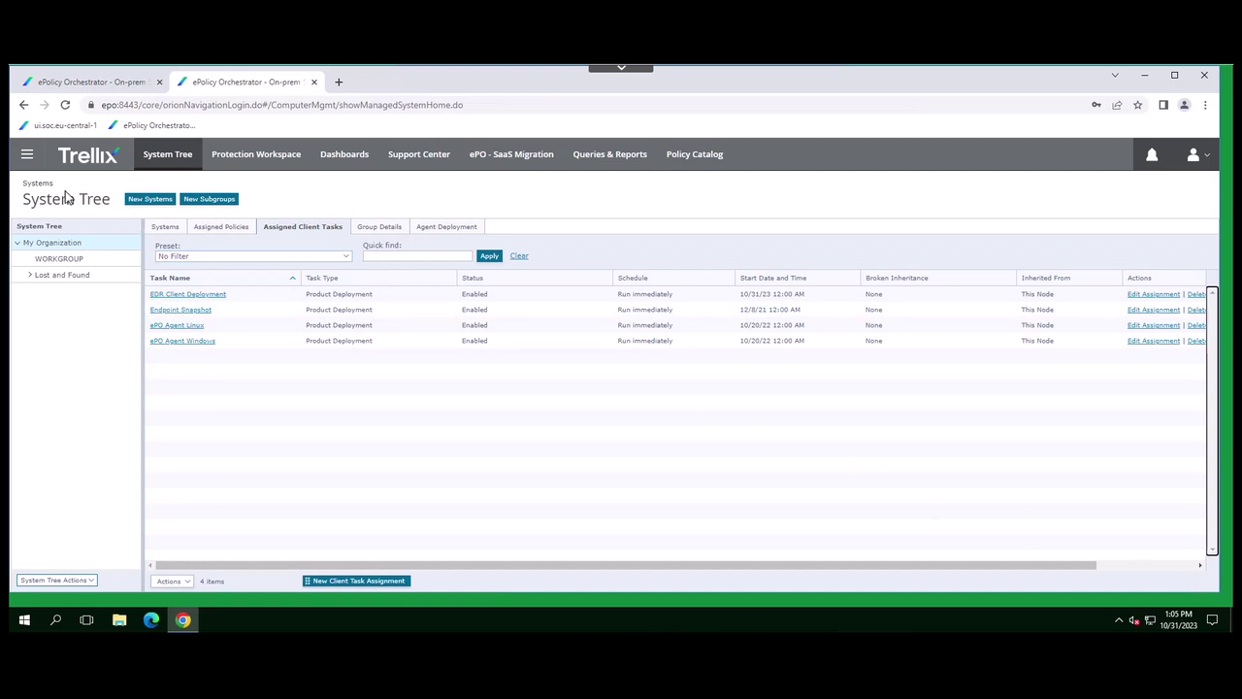
- Start a new product deployment named "EDR Client Deployment Task" with the description "Deploy to entire org"
left_click(27, 155)
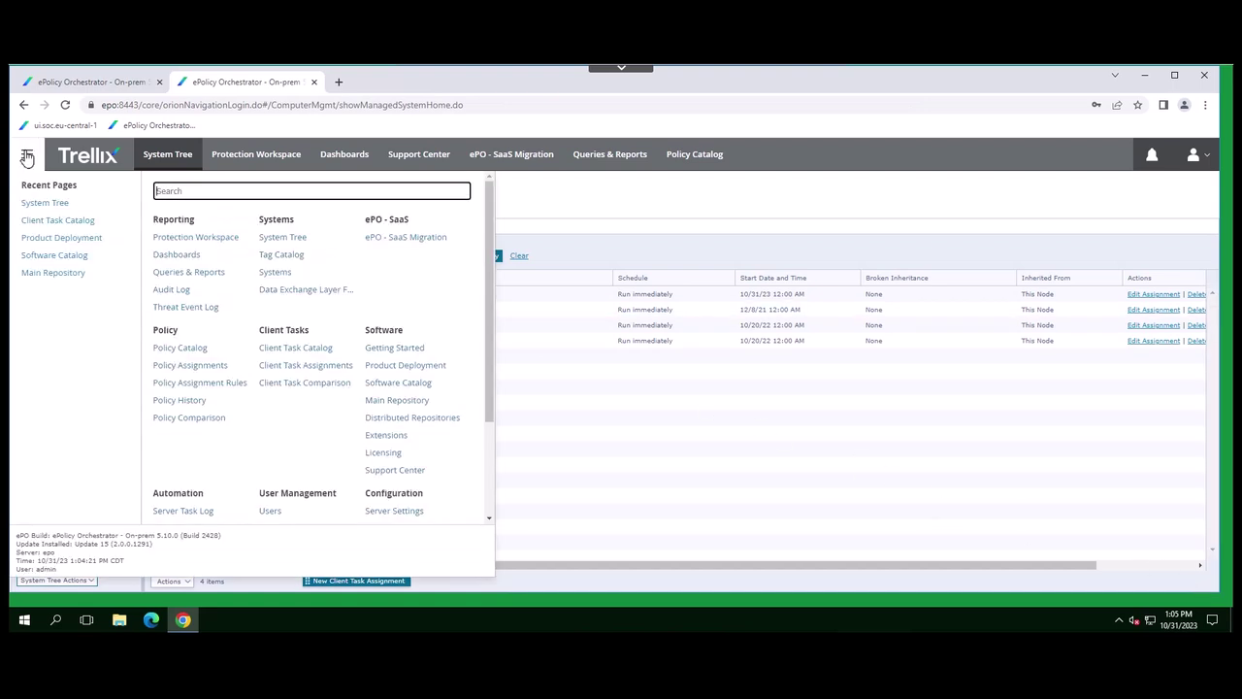
left_click(437, 367)
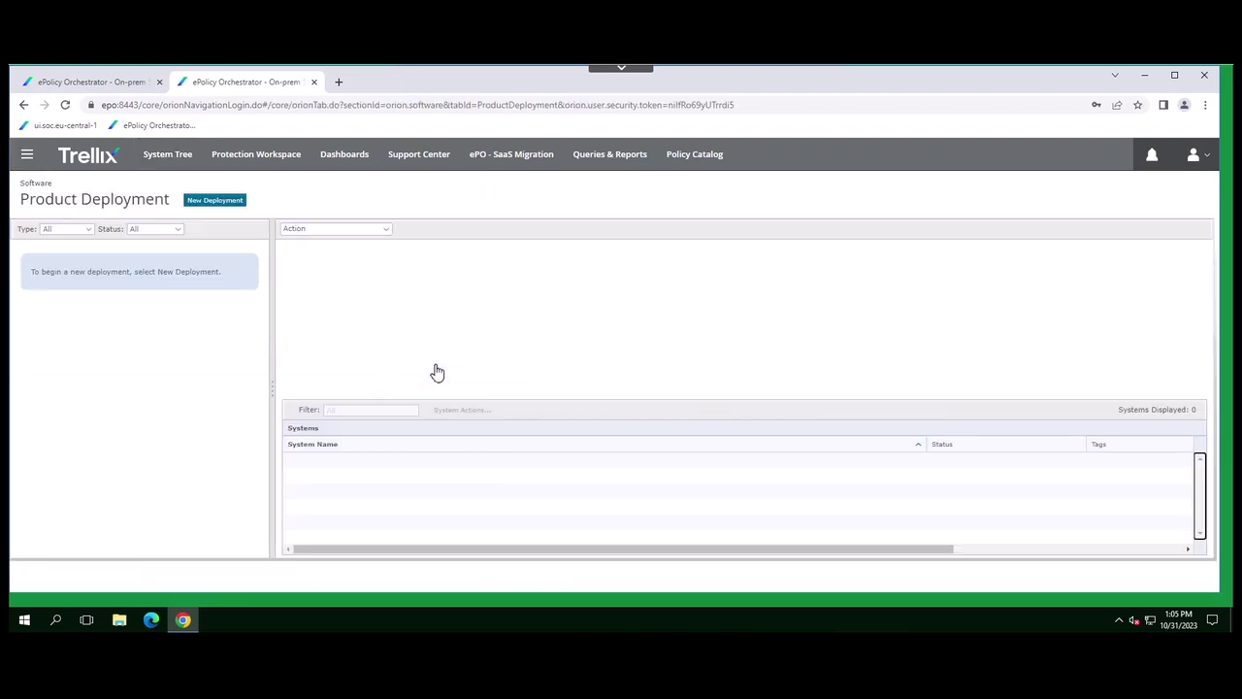
left_click(234, 205)
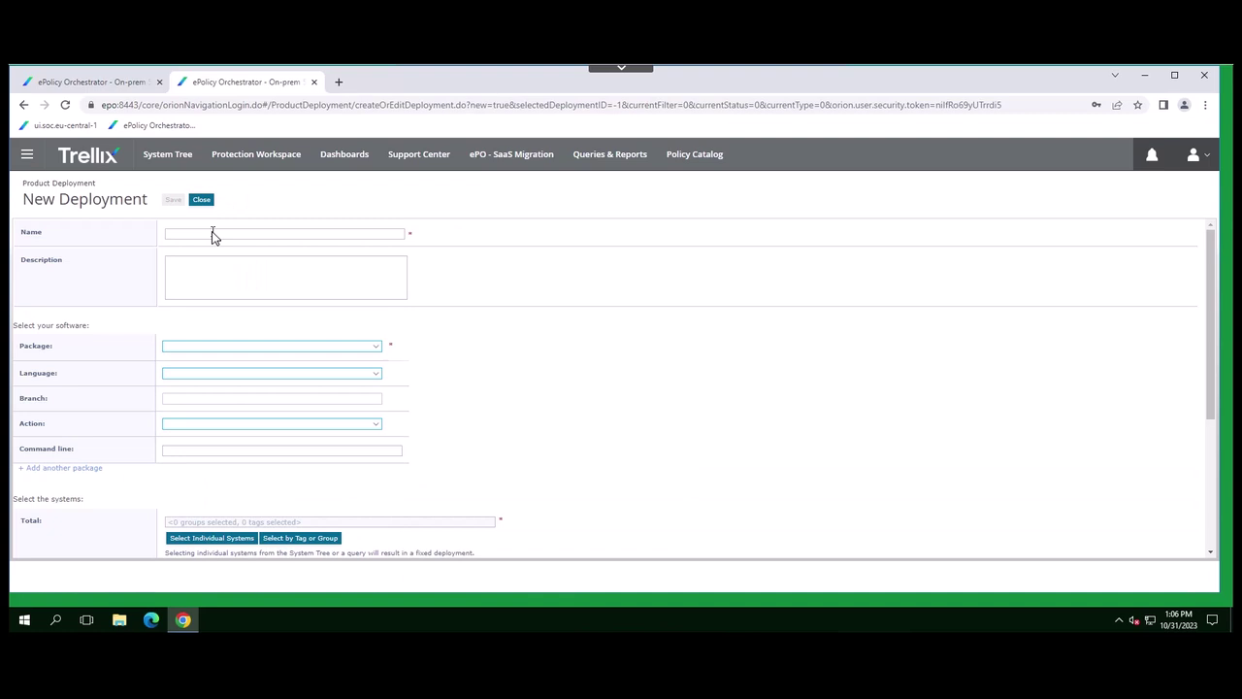
left_click(213, 235)
type("EDR Clie")
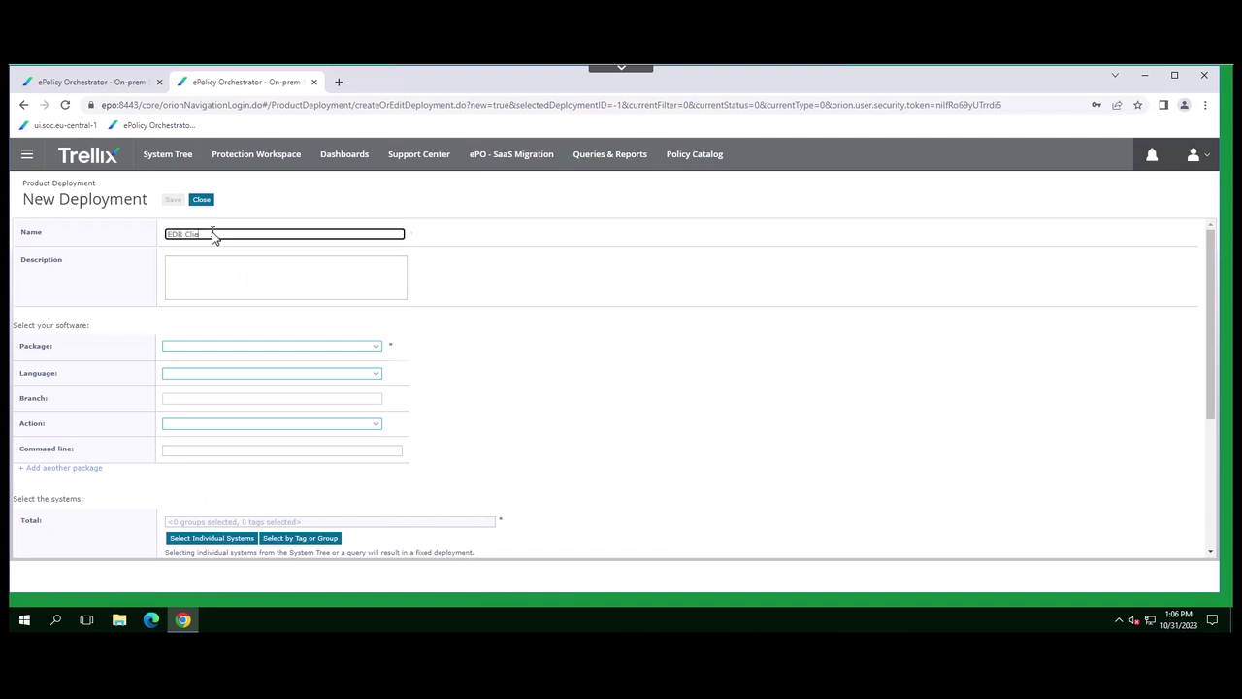
type("nt Deployment Task")
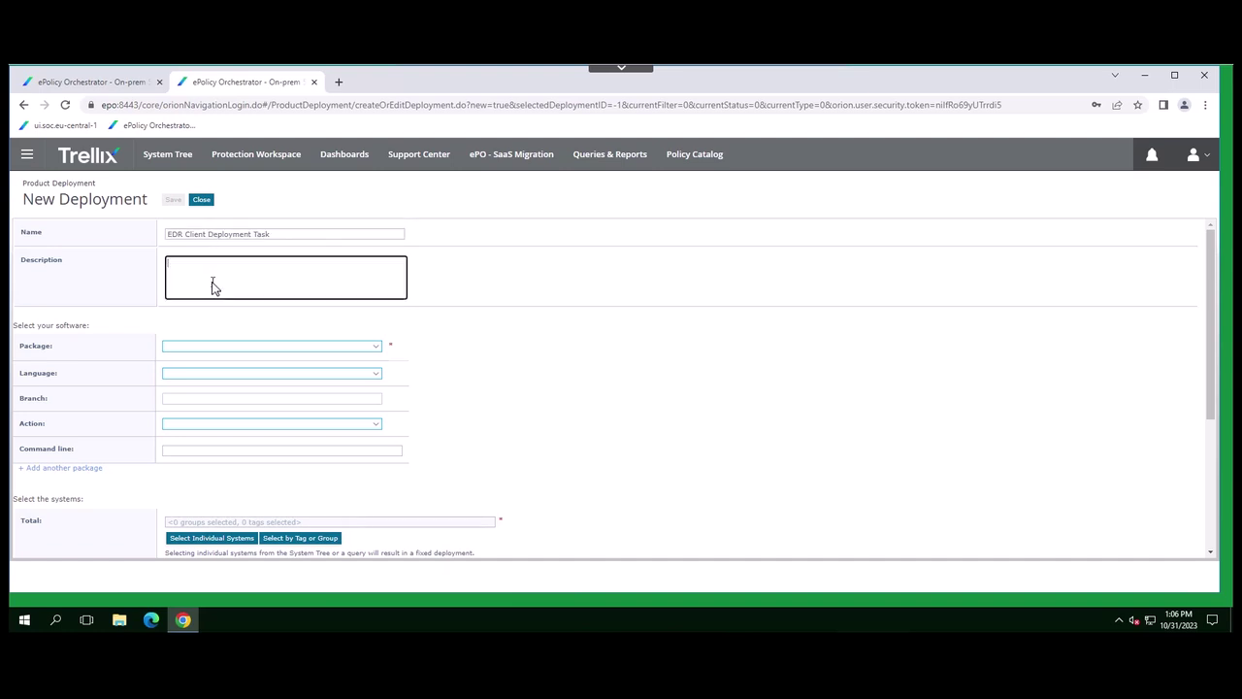
type("Deploy to entire org")
- Choose the Trellix EDR Client for Windows 4.1.1 package and target the deployment at the My Organization group
left_click(376, 348)
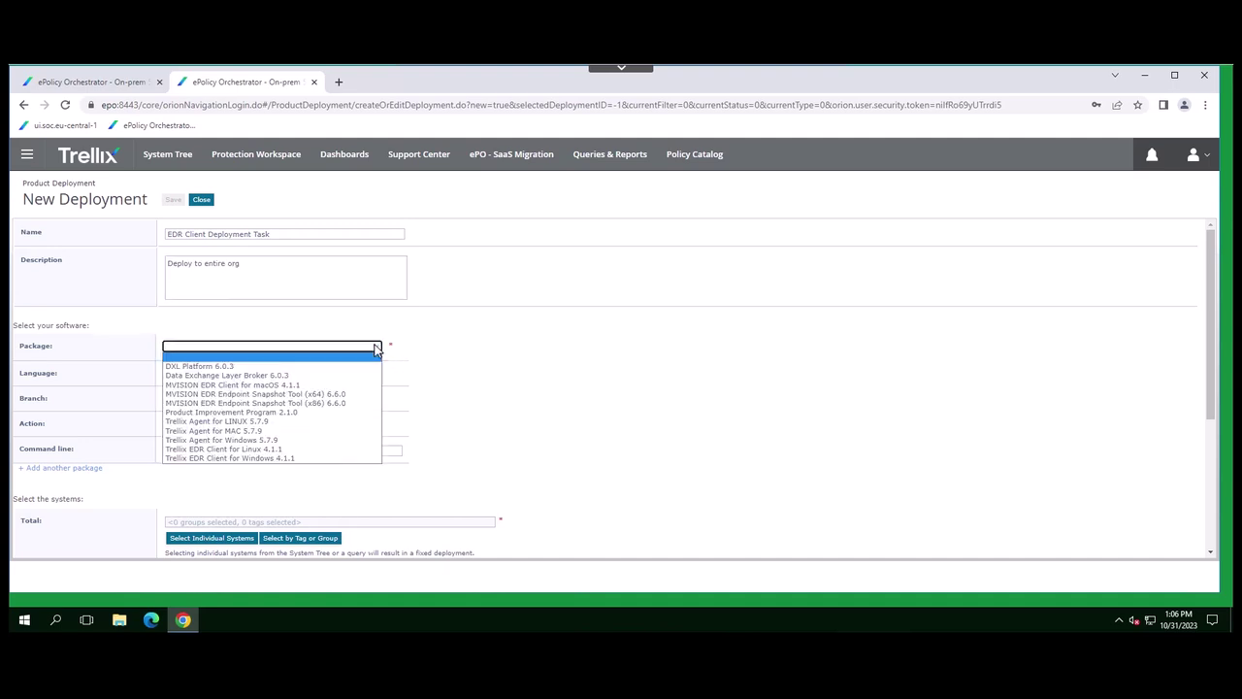
left_click(327, 458)
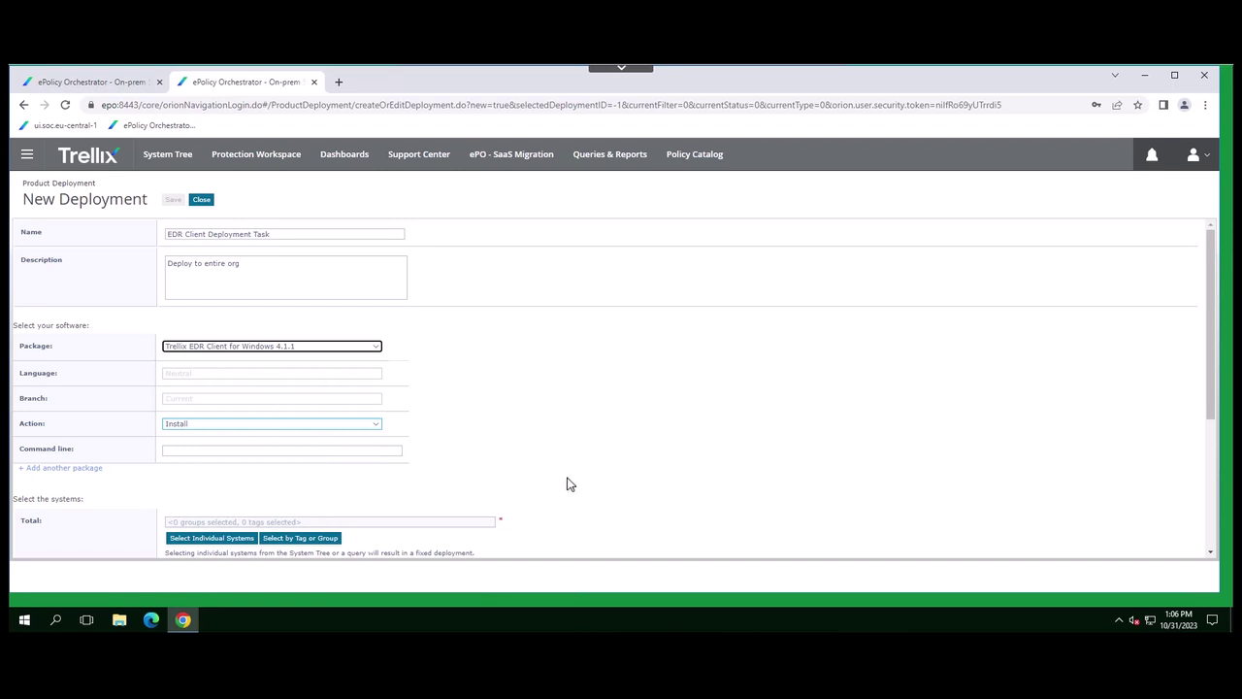
scroll(569, 483, "down", 2)
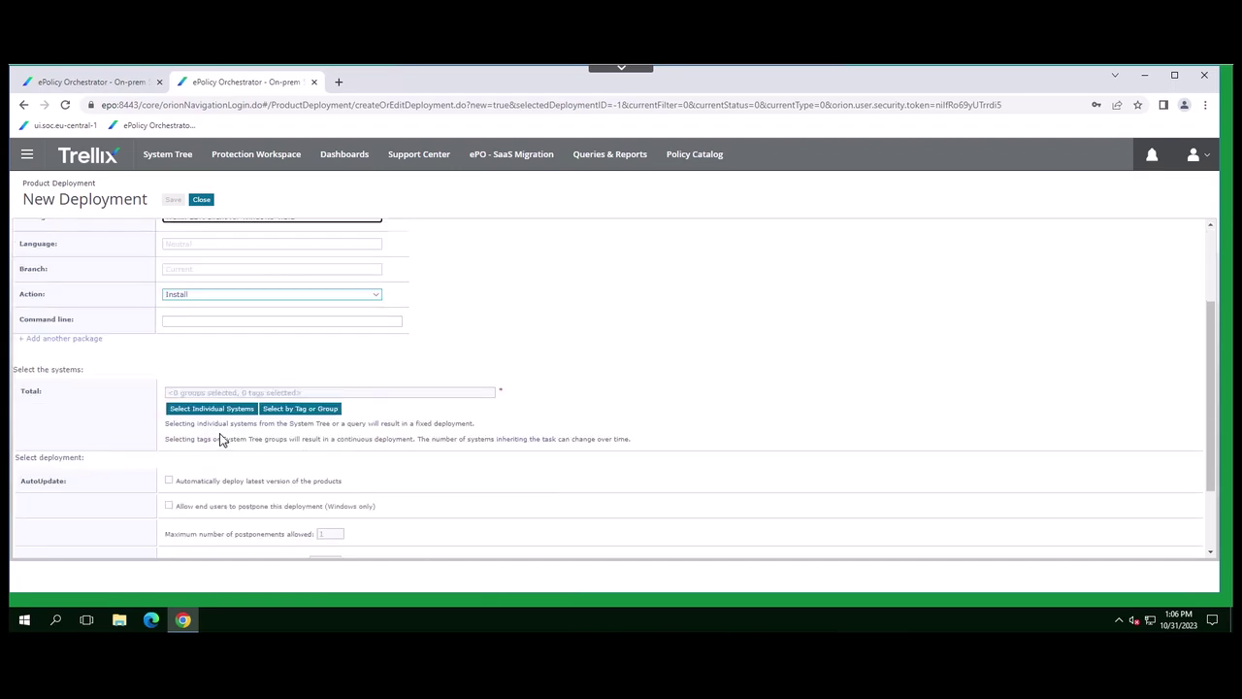
left_click(300, 412)
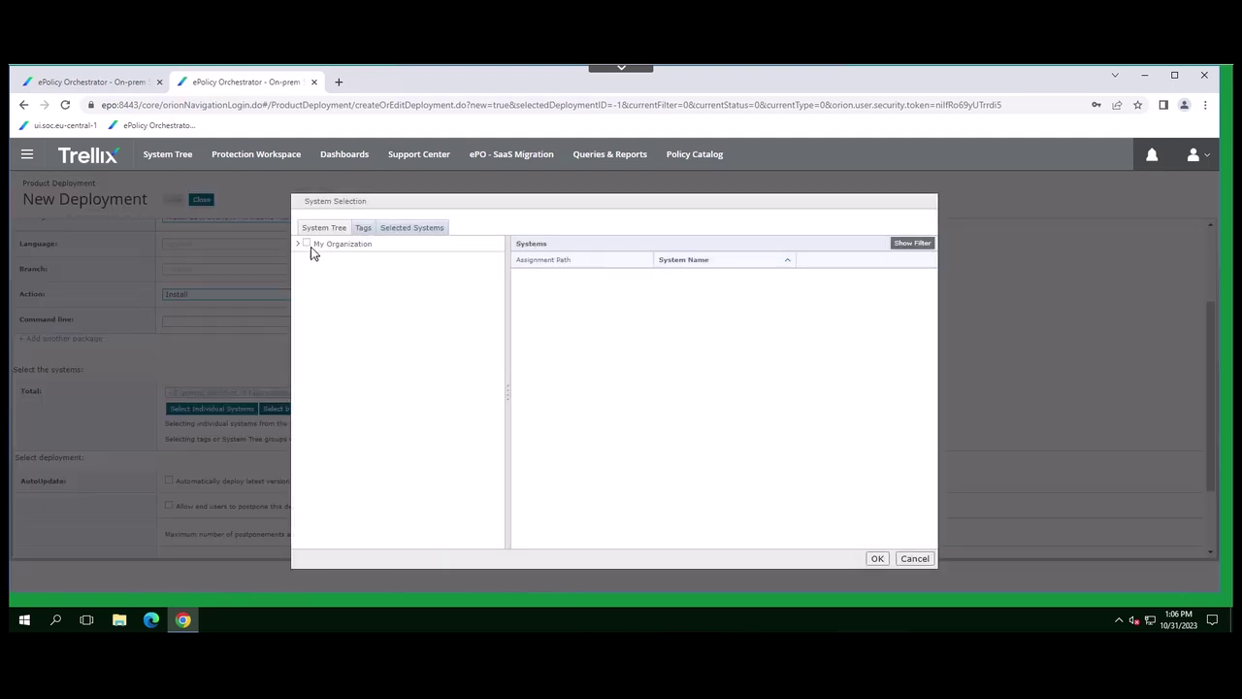
left_click(298, 244)
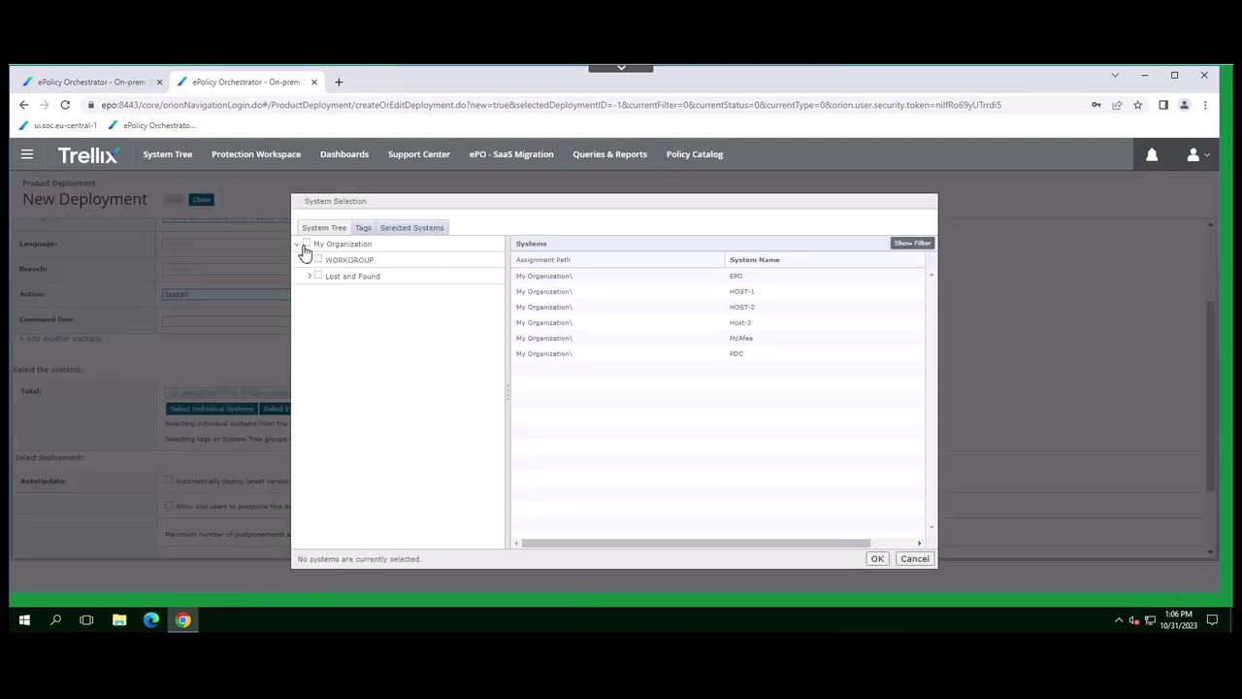
left_click(308, 245)
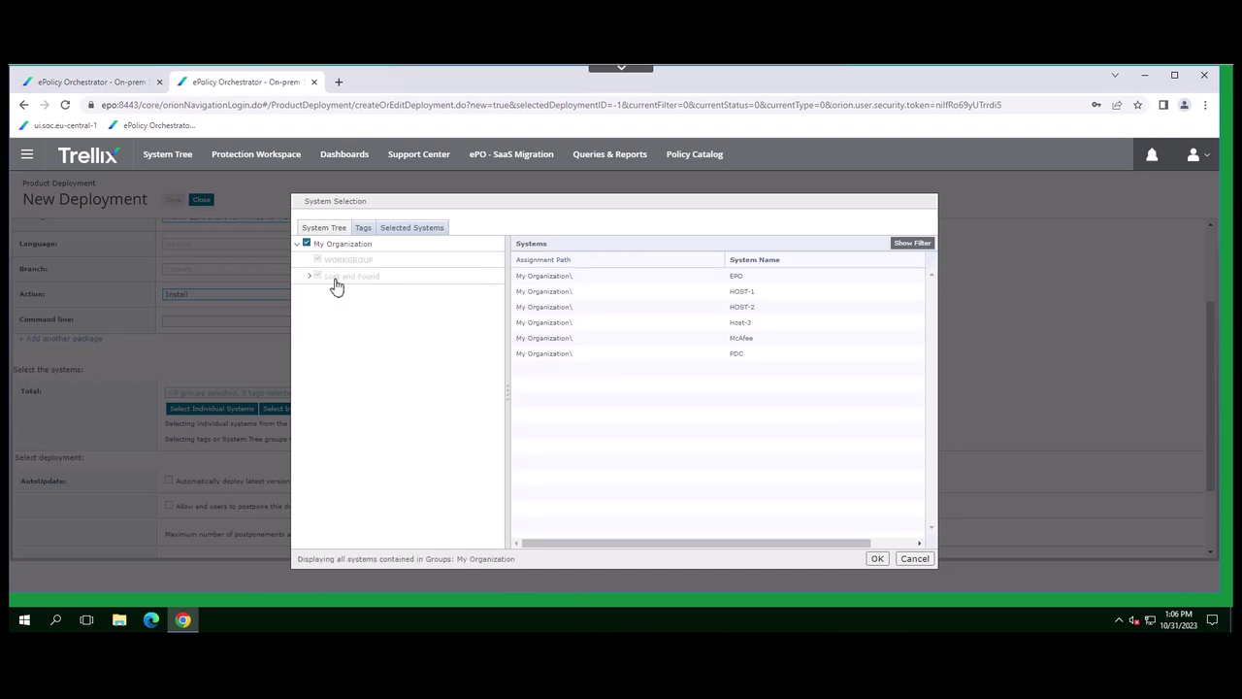
left_click(877, 559)
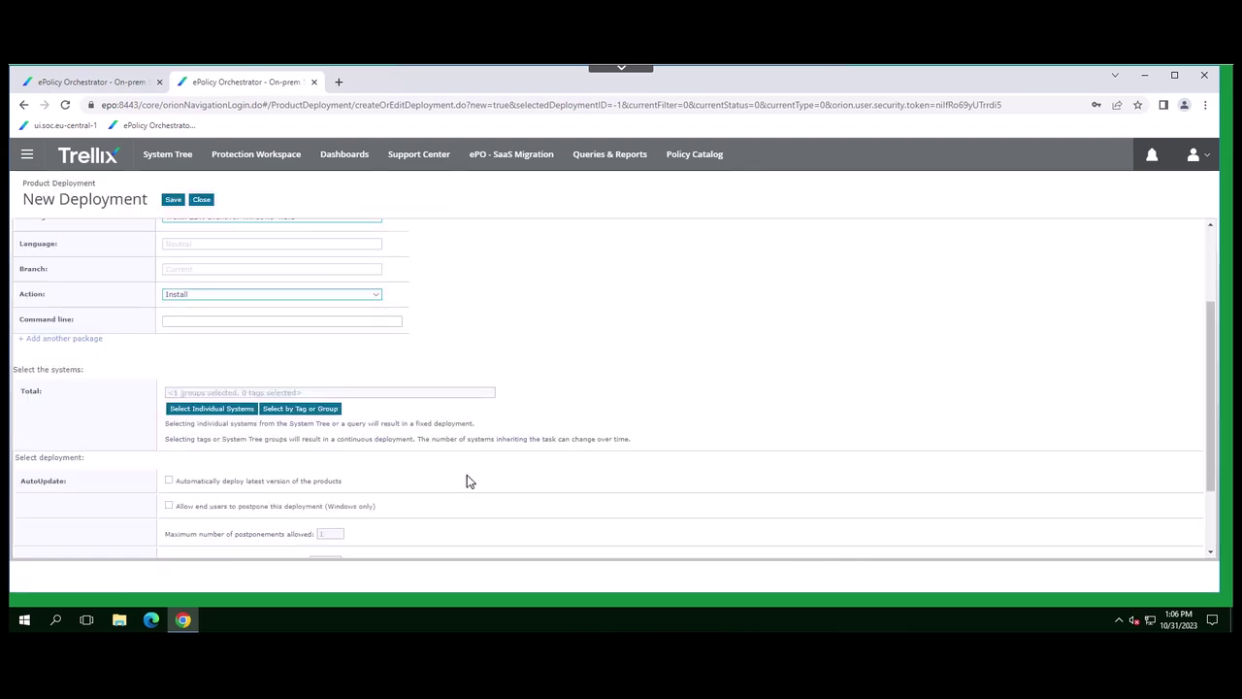
- Set the deployment's start time to Run Immediately and save the deployment
scroll(467, 480, "down", 1)
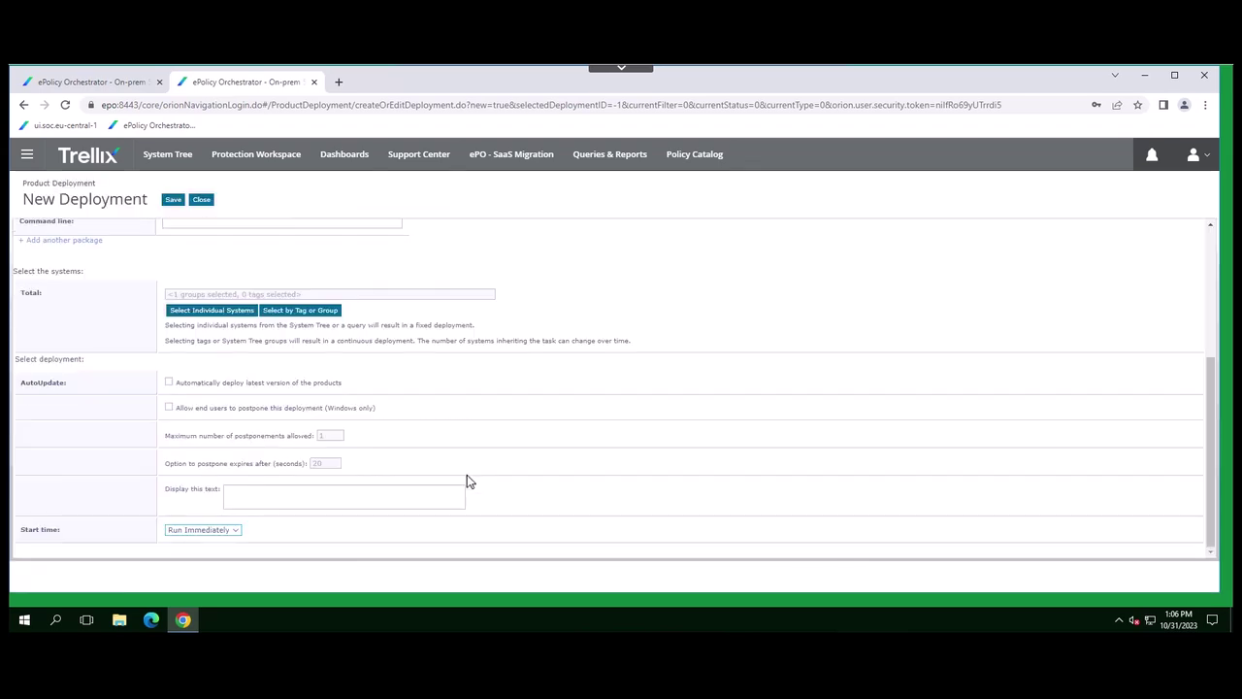
left_click(237, 532)
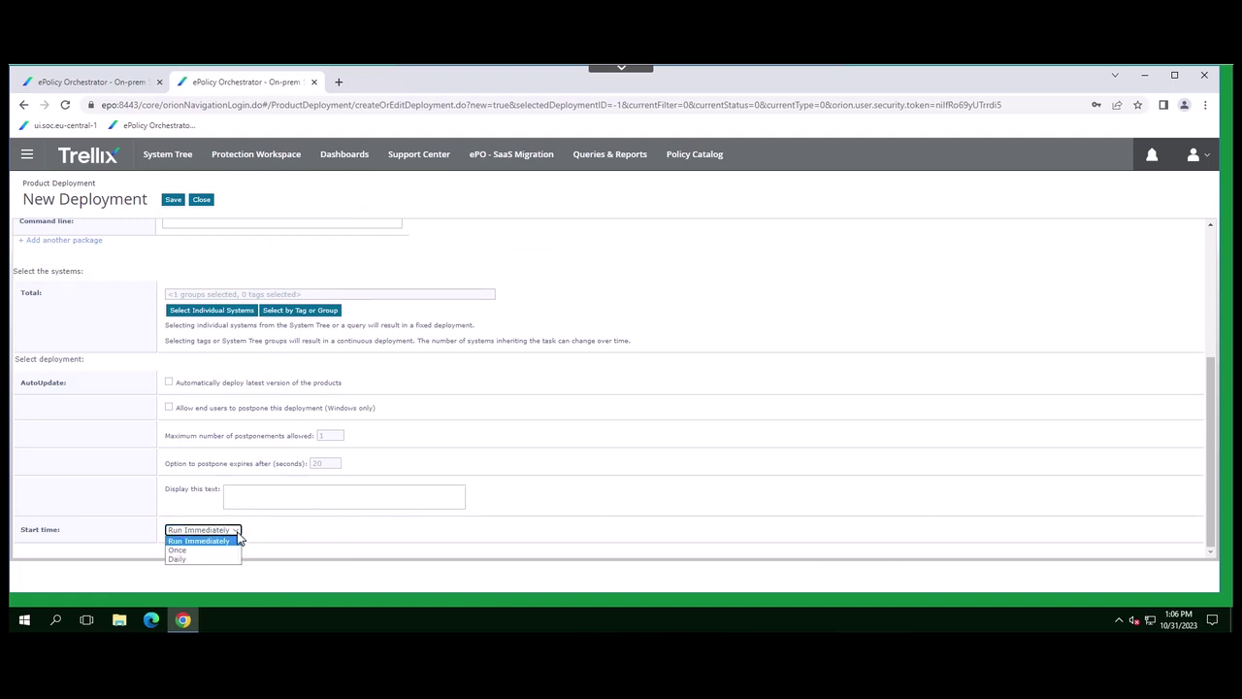
left_click(231, 540)
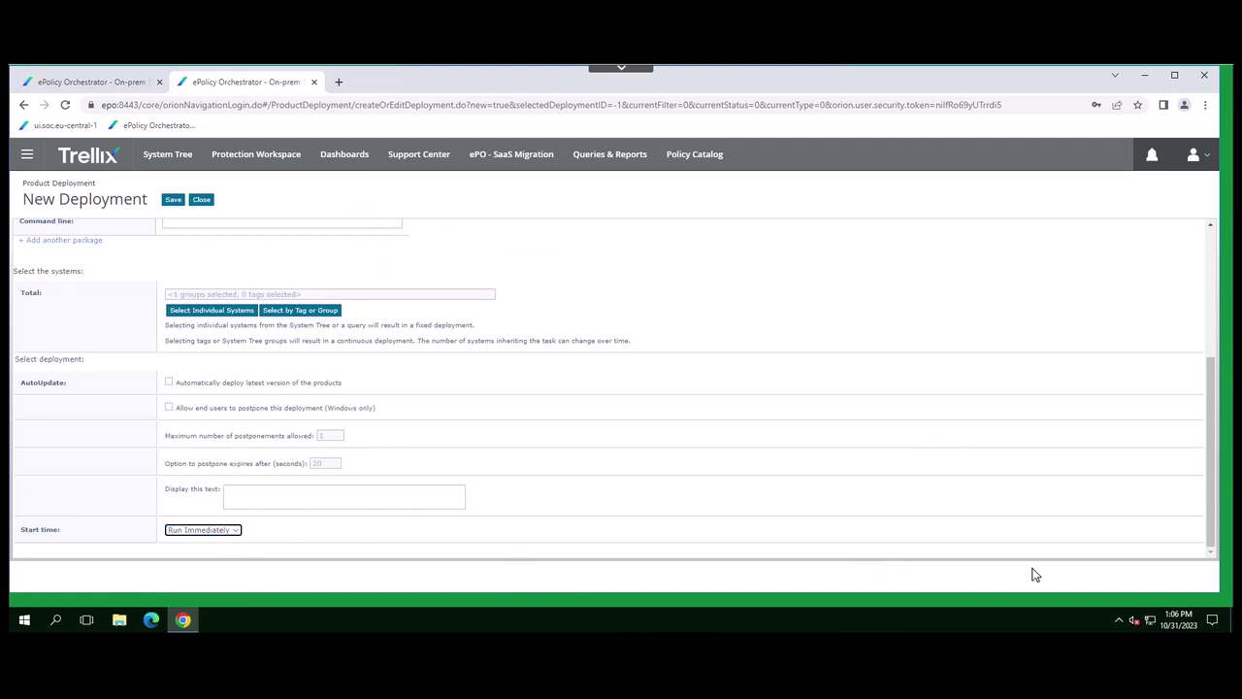
left_click(173, 200)
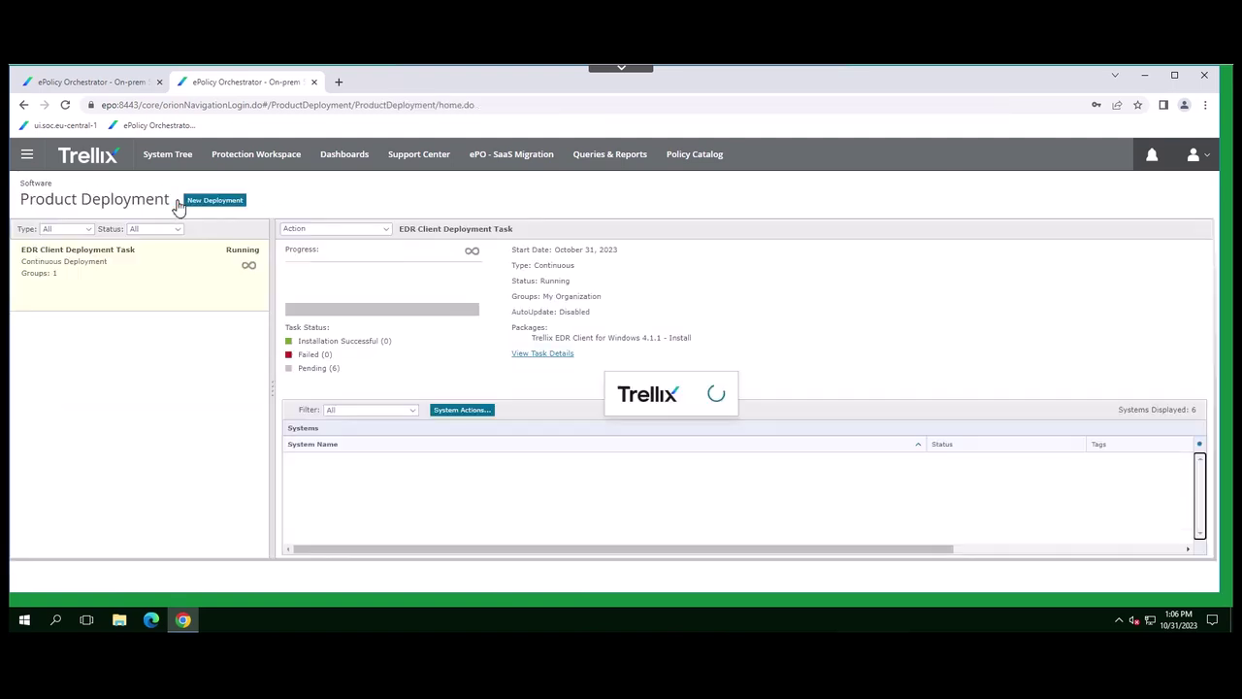